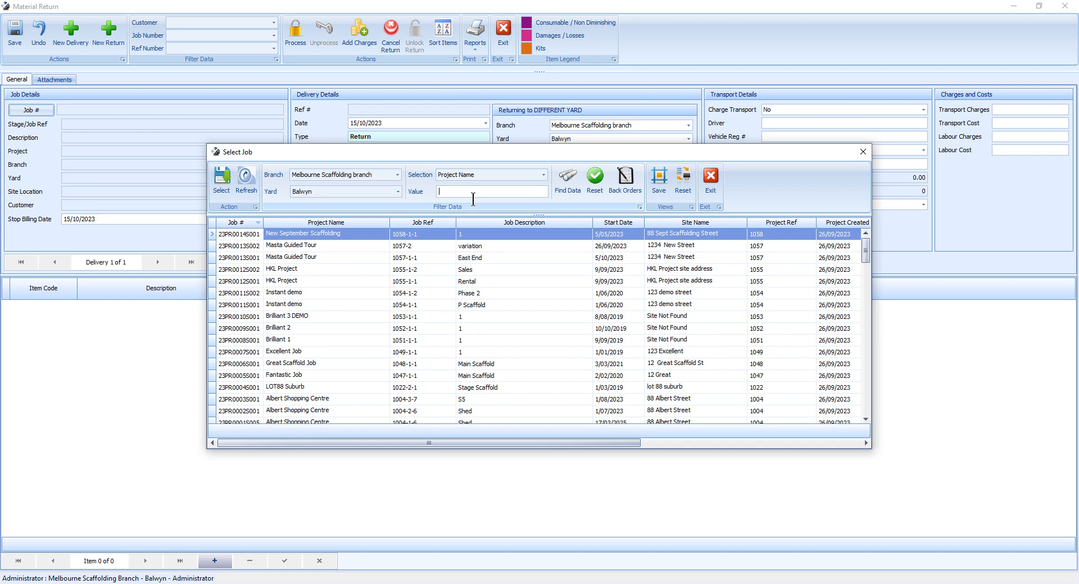
Filter the jobs by project name "sun" and select the Acme Sunshine Area 3 Demonstration job for the return.
{"action": "type", "text": "sun"}
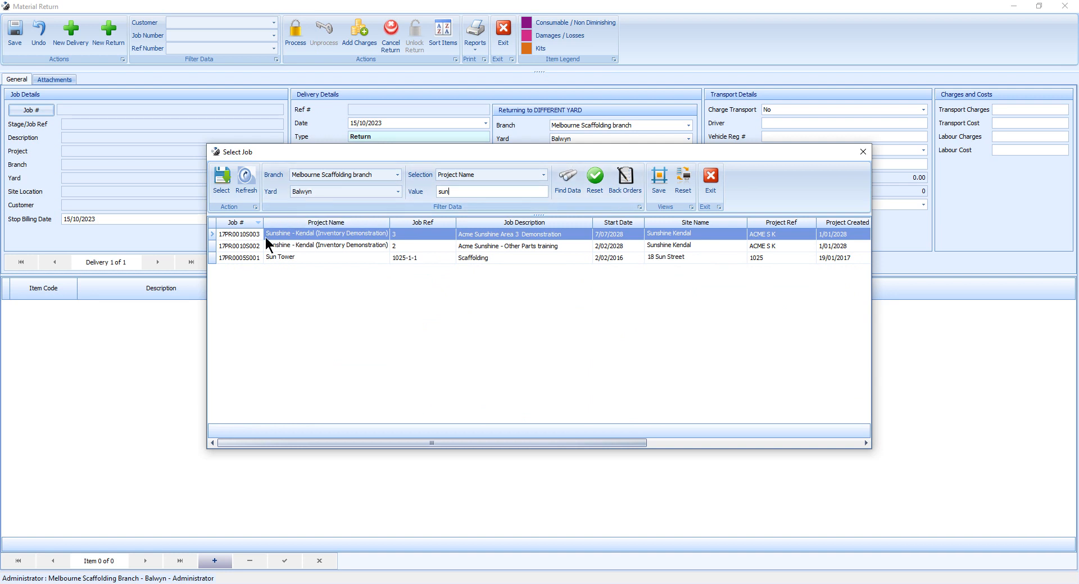
{"action": "double_click", "coordinate": [241, 236]}
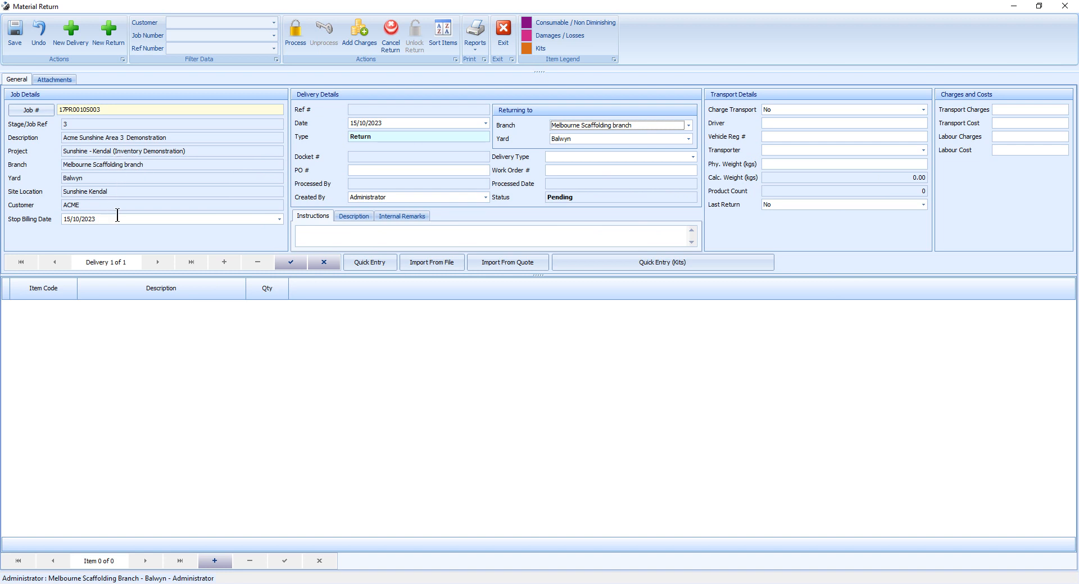
Set both the return's stop billing date and its delivery date to 10/10/2023.
{"action": "left_click_drag", "start_coordinate": [111, 222], "coordinate": [67, 229]}
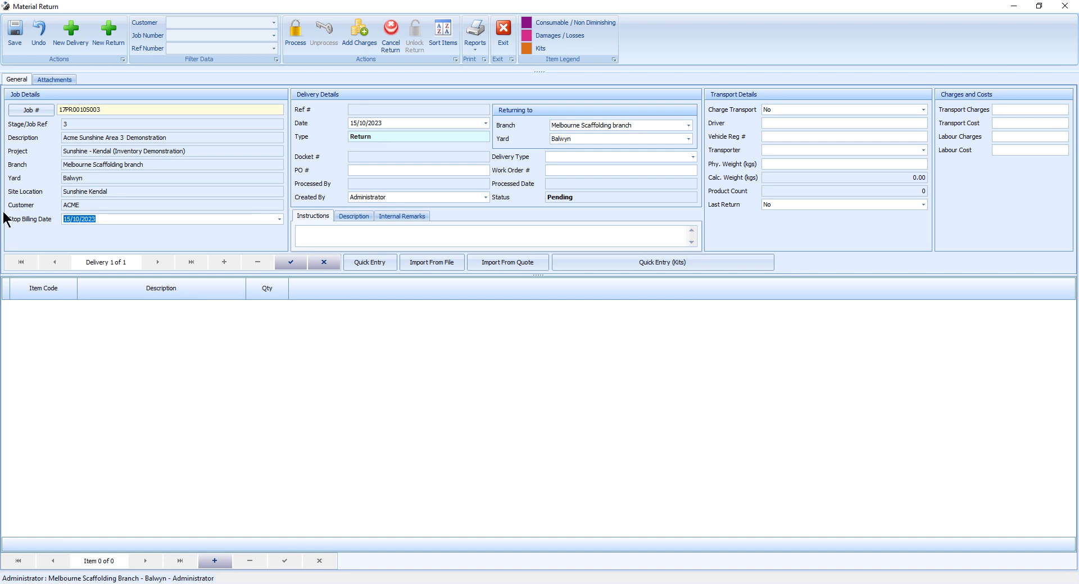
{"action": "type", "text": "10"}
{"action": "key", "text": "Tab"}
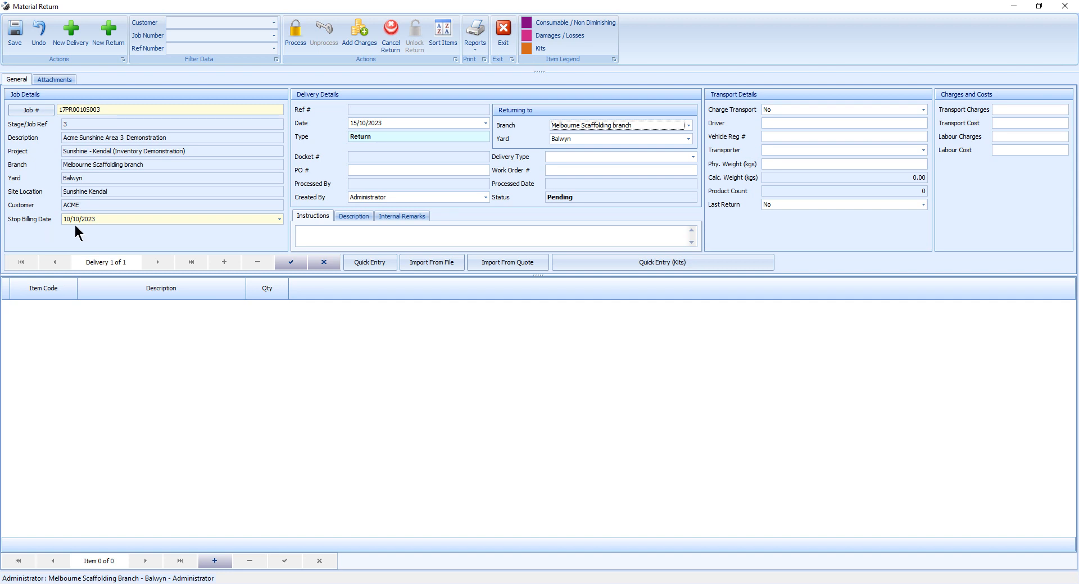
{"action": "left_click", "coordinate": [364, 123]}
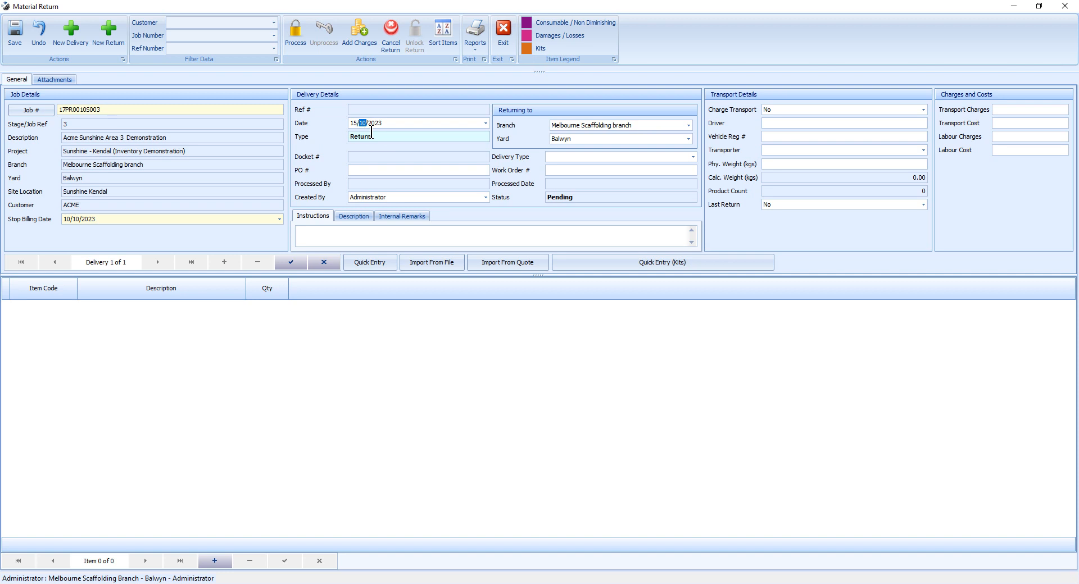
{"action": "type", "text": "10"}
{"action": "key", "text": "Tab"}
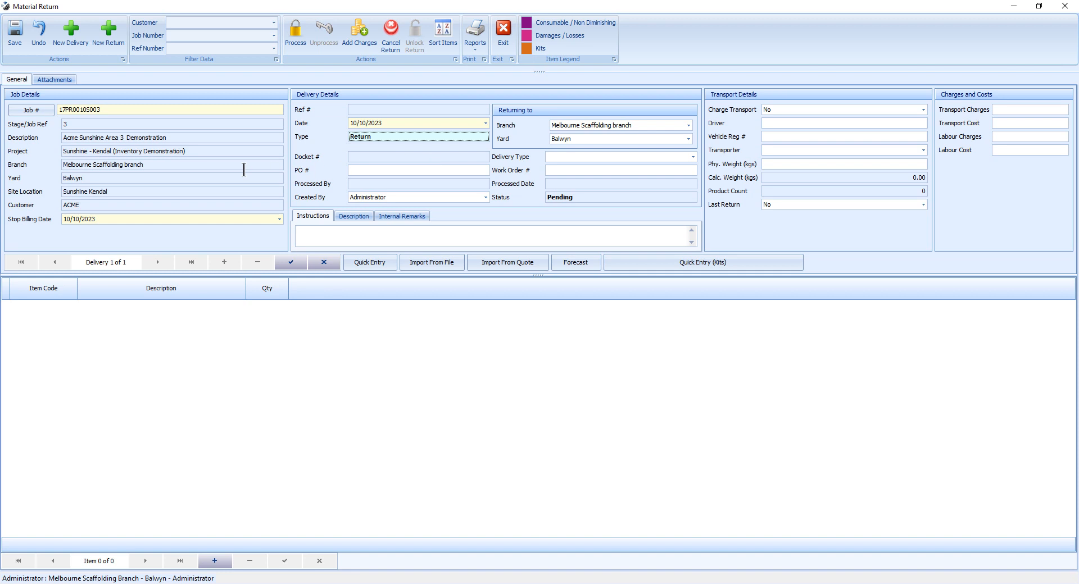
Check the job's yard and the list of yards the material can be returned to.
{"action": "left_click_drag", "start_coordinate": [154, 164], "coordinate": [65, 180]}
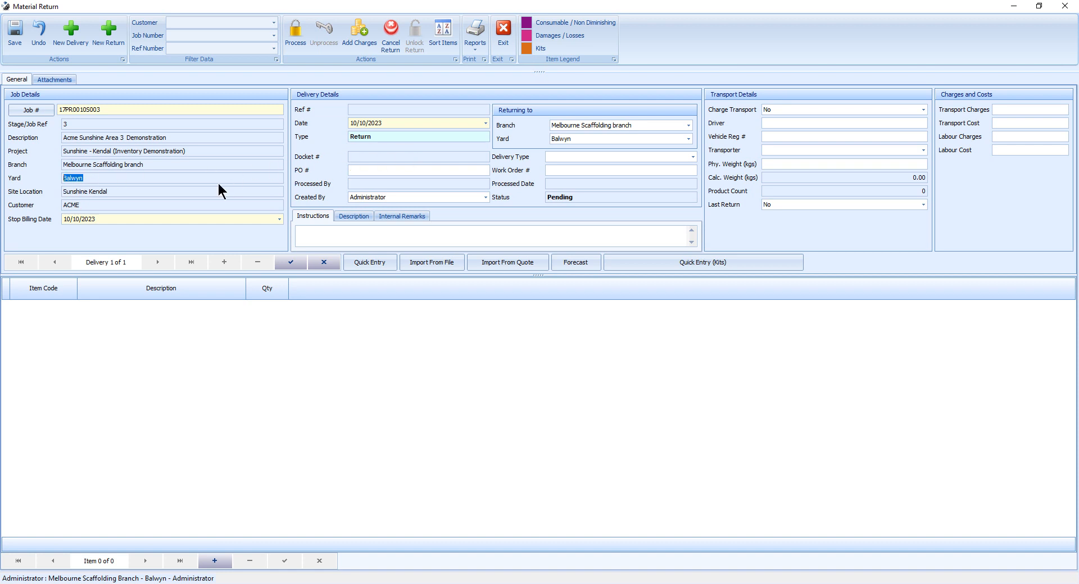
{"action": "left_click", "coordinate": [688, 139]}
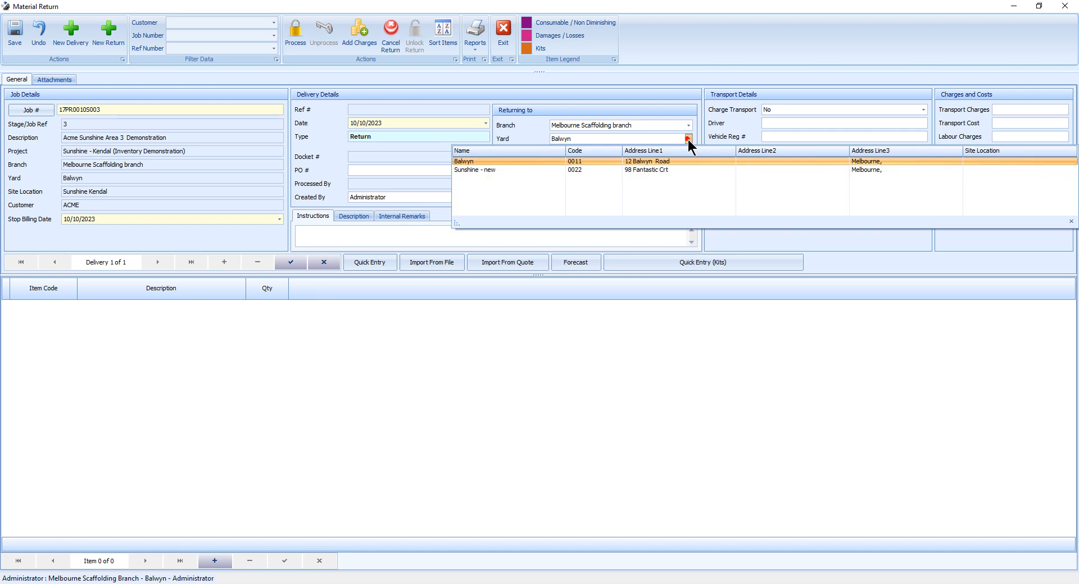
{"action": "left_click", "coordinate": [687, 139]}
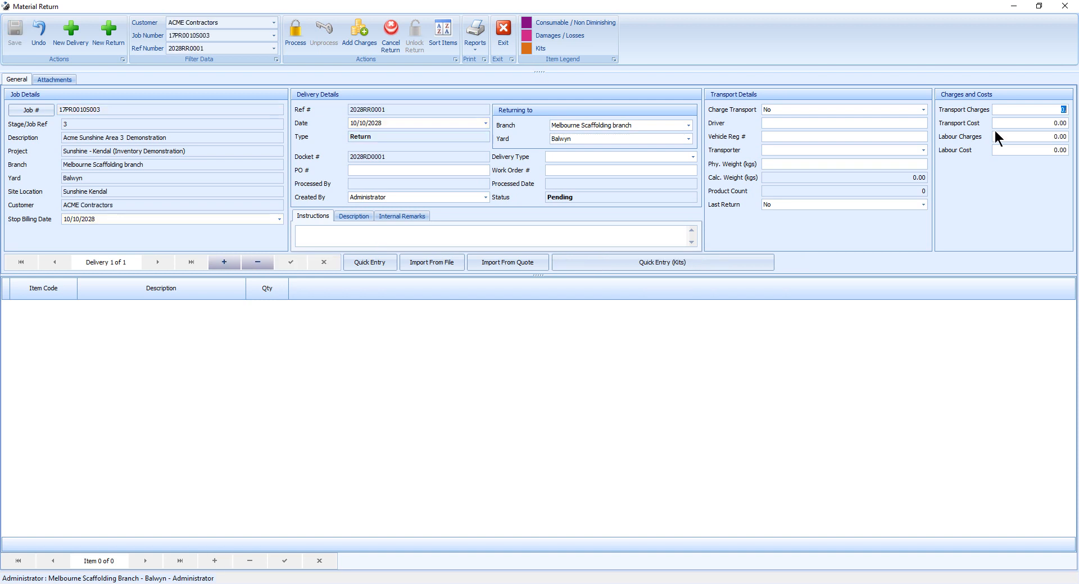
Enter transport charges of 1000 and labour charges of 2000, and save the return.
{"action": "type", "text": "1000"}
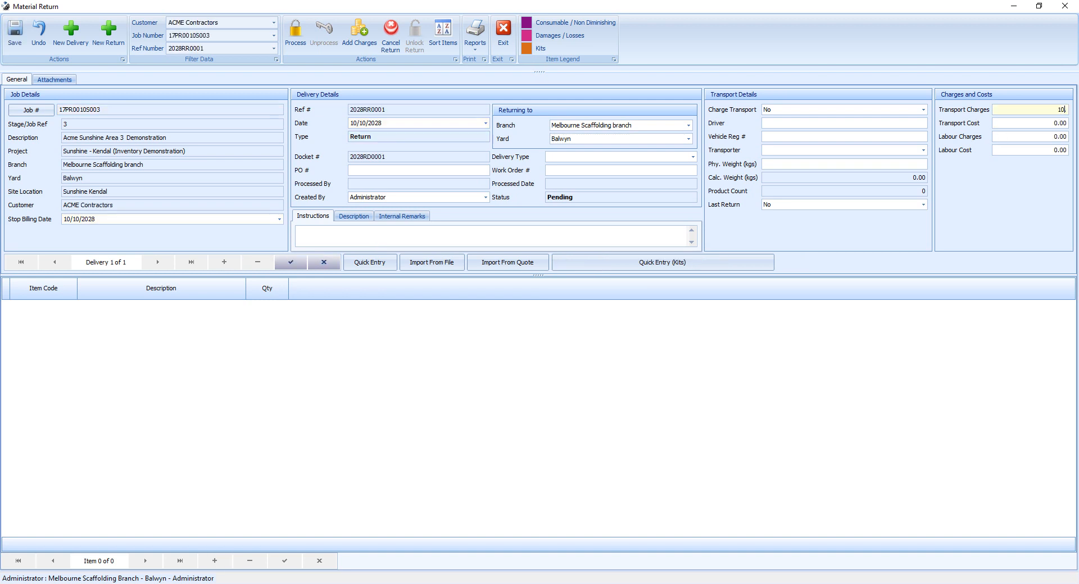
{"action": "key", "text": "Tab"}
{"action": "key", "text": "Tab"}
{"action": "type", "text": "2000"}
{"action": "key", "text": "Tab"}
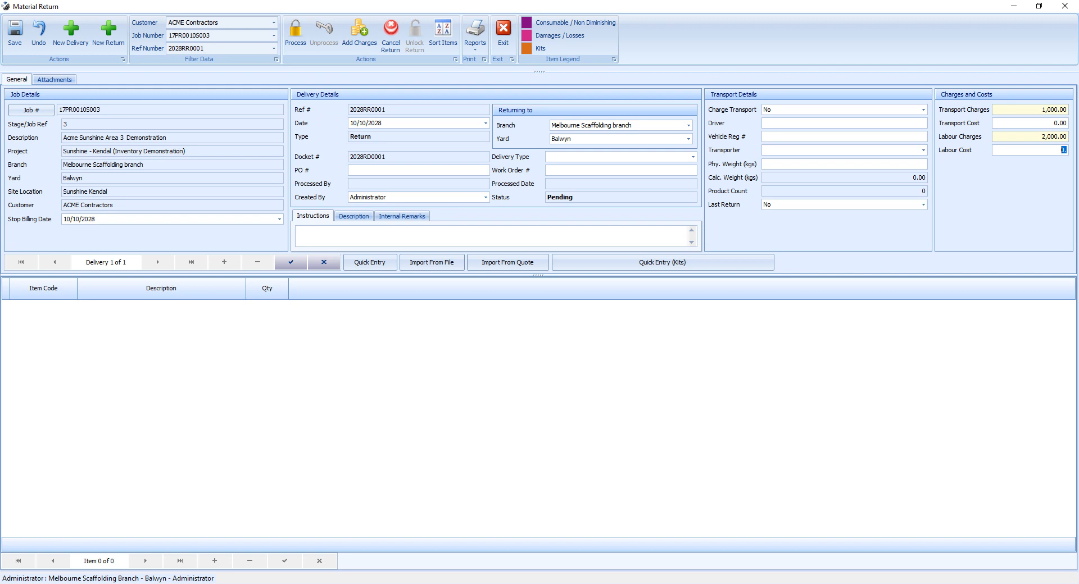
{"action": "left_click", "coordinate": [16, 45]}
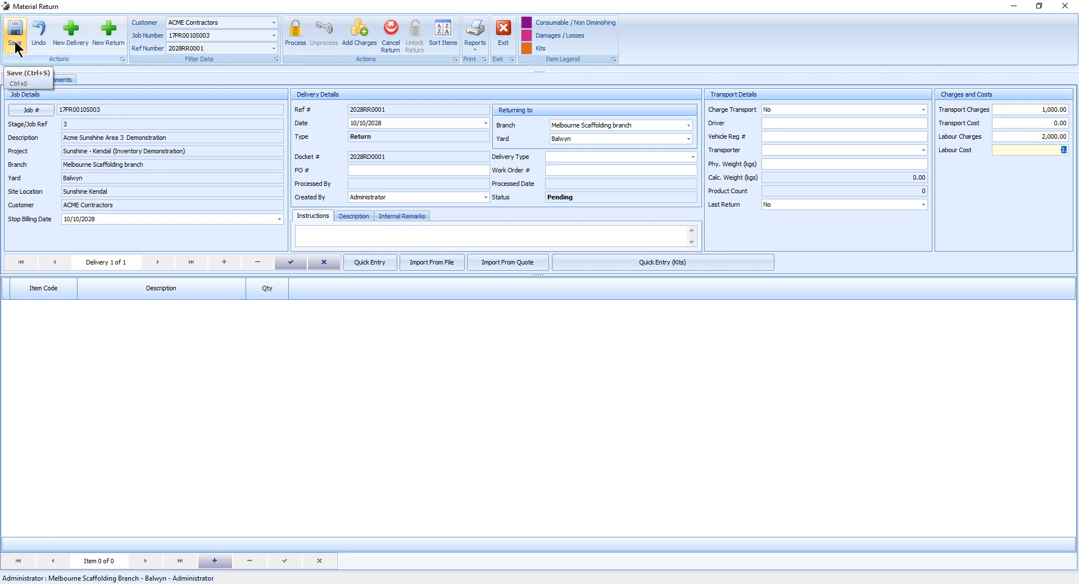
Preview the Yard Count Sheet (With Job Balance) report, review its item and damage sections, and close it.
{"action": "left_click", "coordinate": [473, 49]}
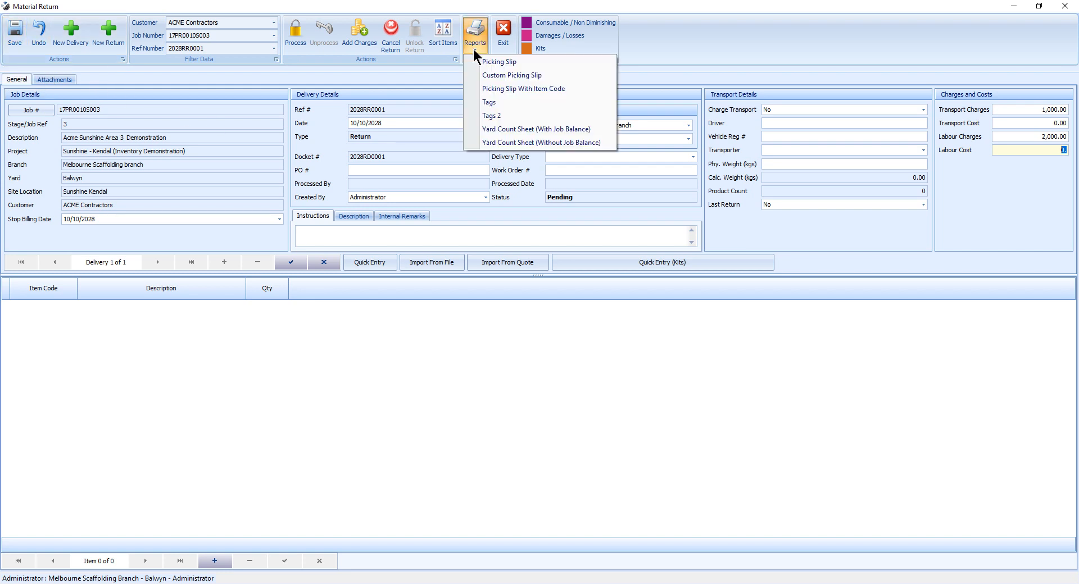
{"action": "left_click", "coordinate": [490, 133]}
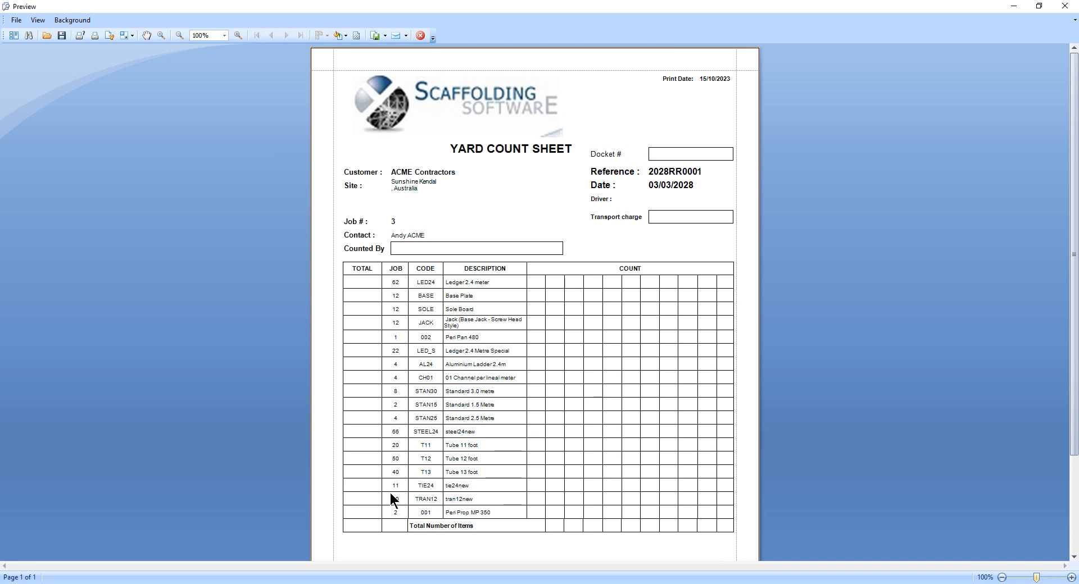
{"action": "scroll", "coordinate": [433, 491], "scroll_direction": "down", "scroll_amount": 3}
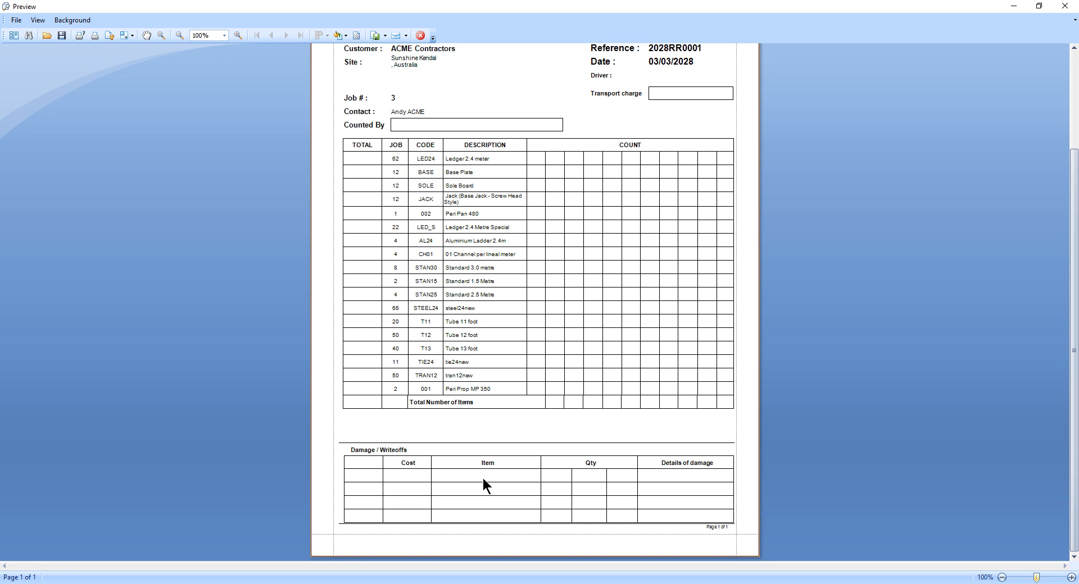
{"action": "scroll", "coordinate": [484, 477], "scroll_direction": "up", "scroll_amount": 3}
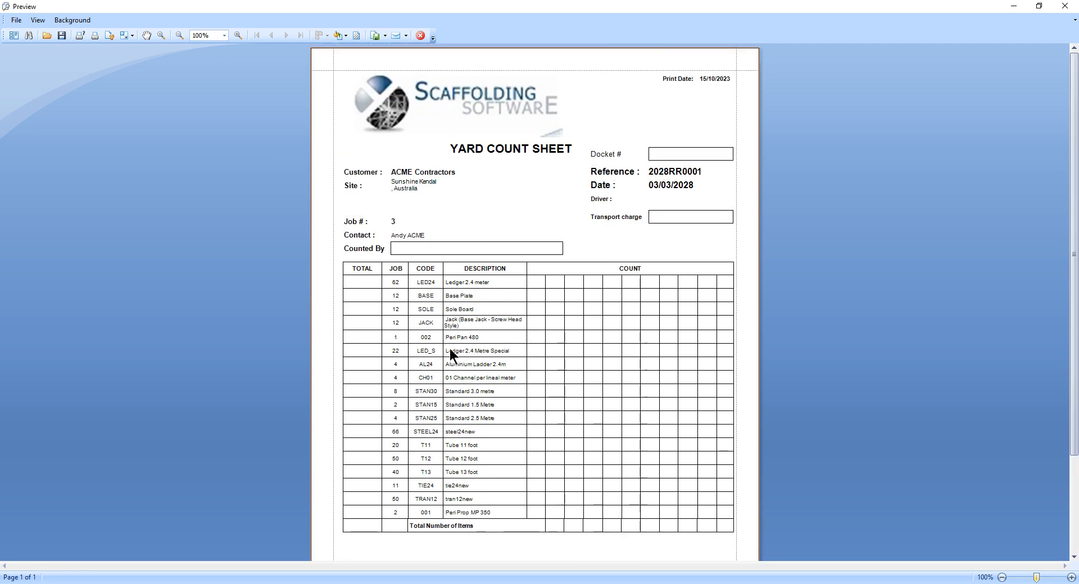
{"action": "left_click", "coordinate": [421, 36]}
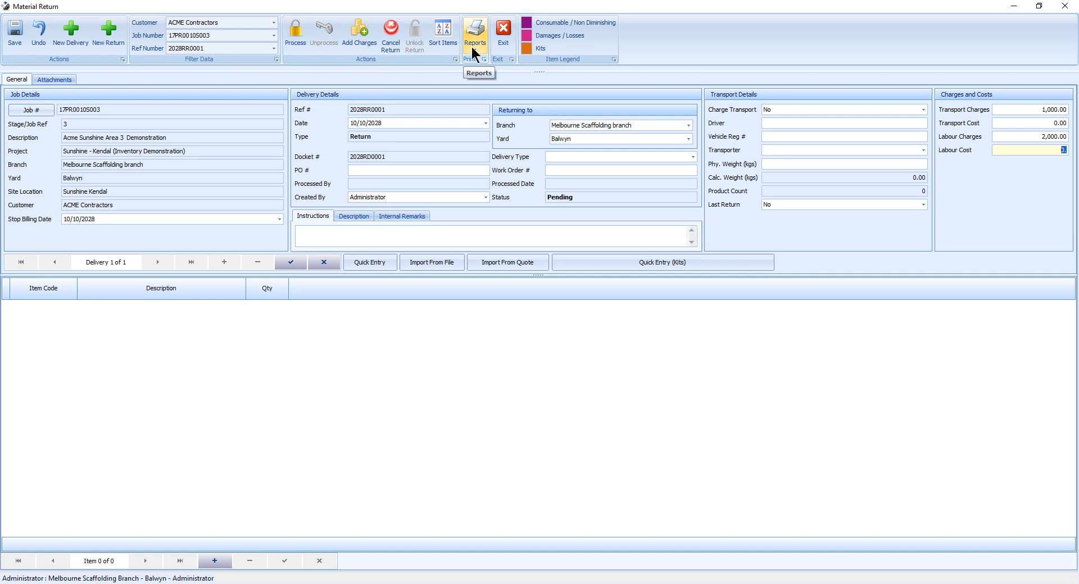
Preview the Yard Count Sheet (Without Job Balance) report, review its item list, and close it.
{"action": "left_click", "coordinate": [470, 46]}
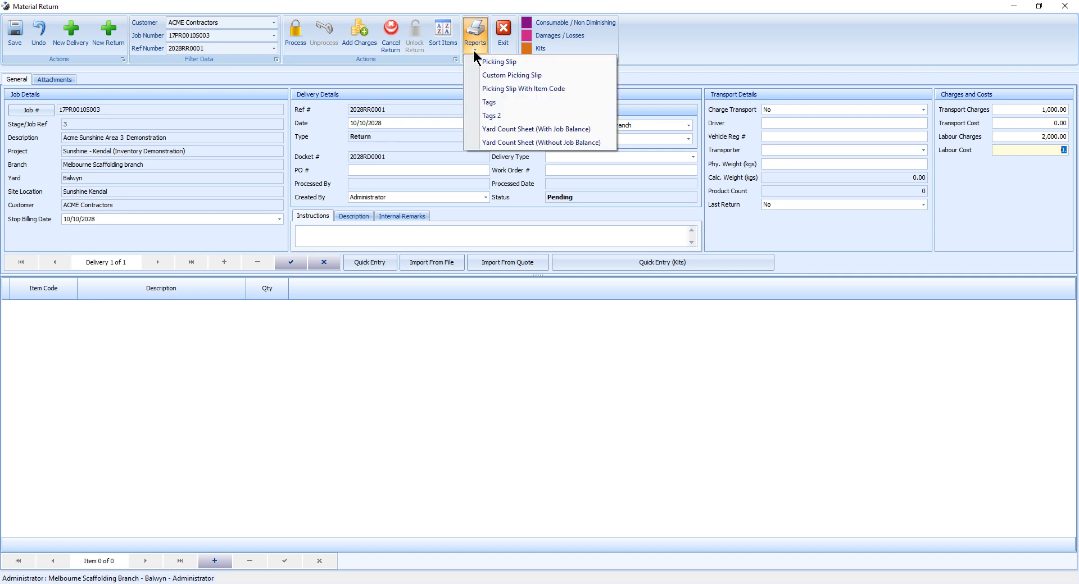
{"action": "left_click", "coordinate": [507, 143]}
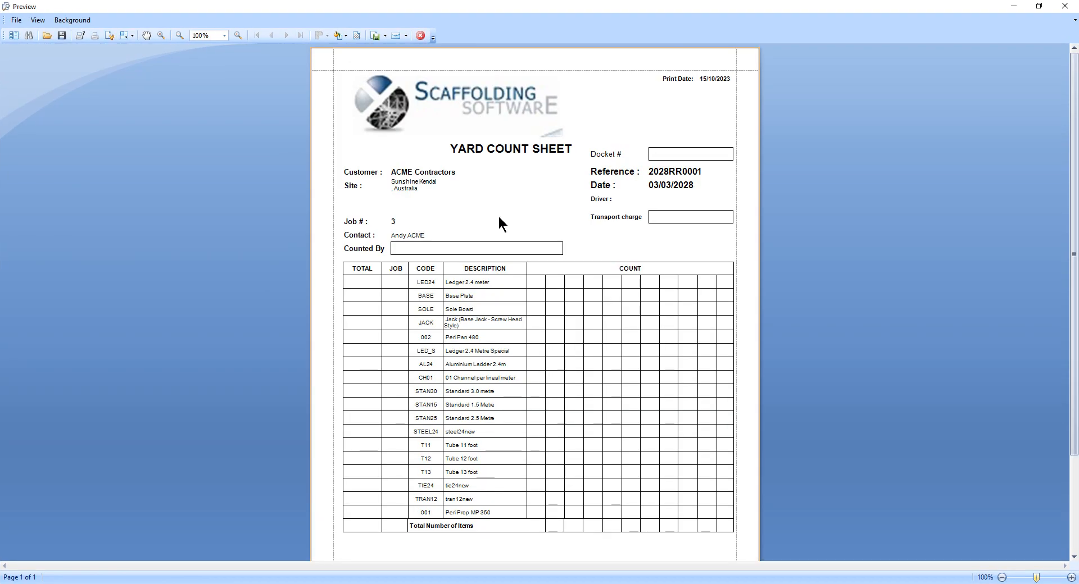
{"action": "scroll", "coordinate": [500, 261], "scroll_direction": "down", "scroll_amount": 2}
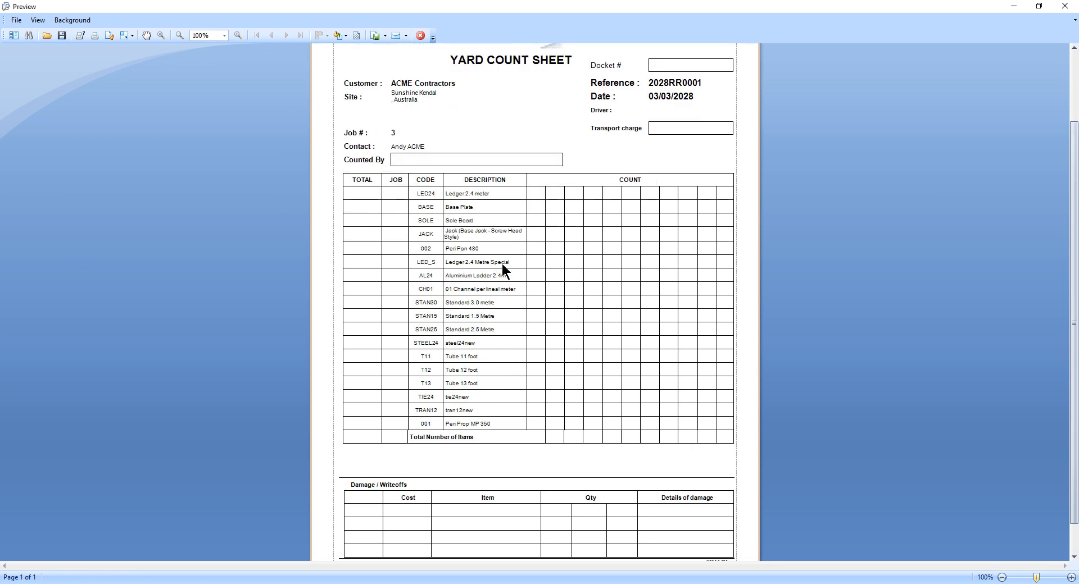
{"action": "scroll", "coordinate": [502, 264], "scroll_direction": "up", "scroll_amount": 1}
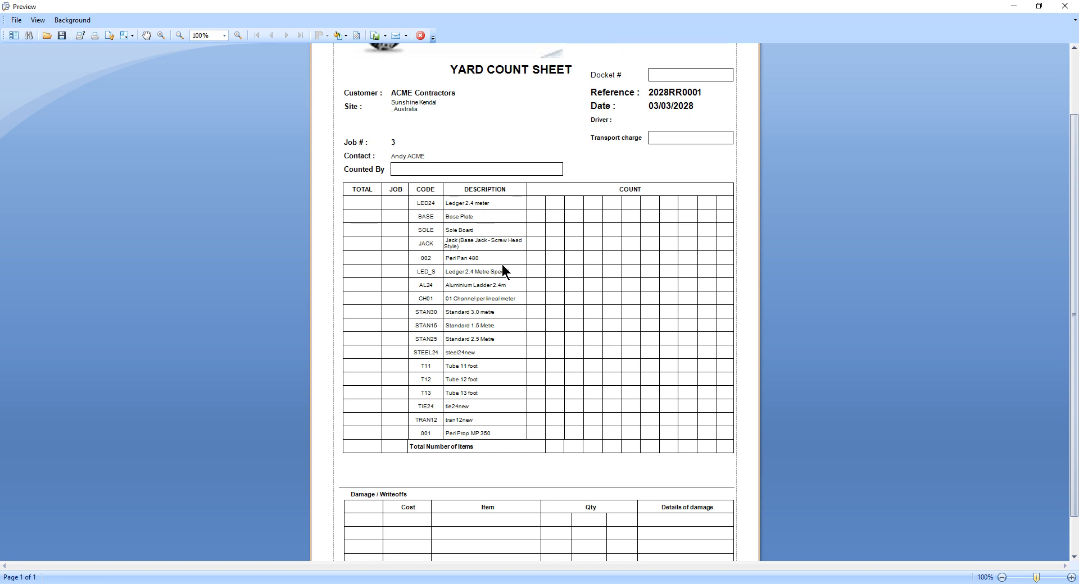
{"action": "scroll", "coordinate": [502, 267], "scroll_direction": "up", "scroll_amount": 2}
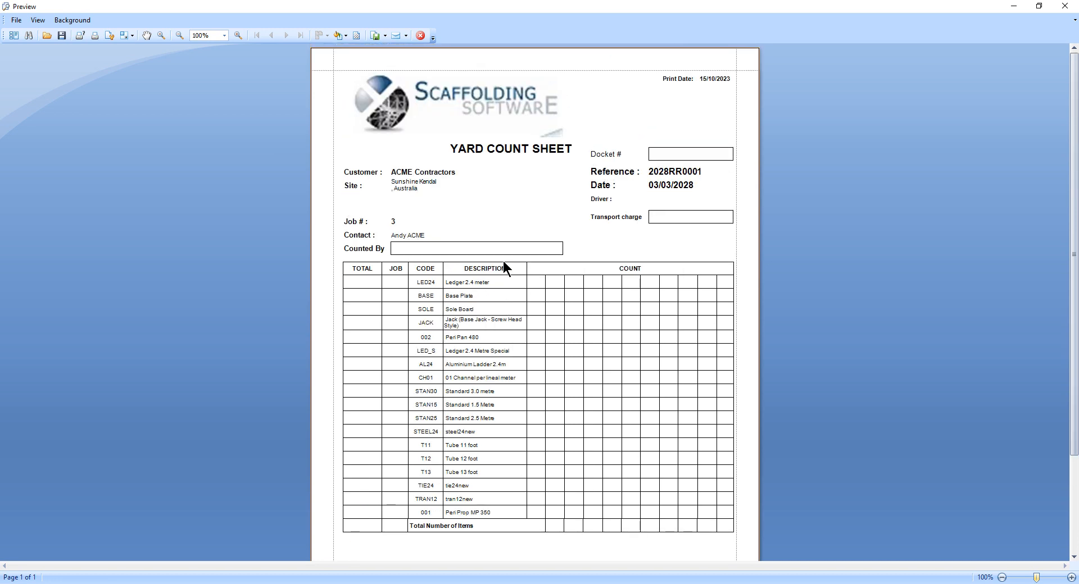
{"action": "left_click", "coordinate": [420, 36]}
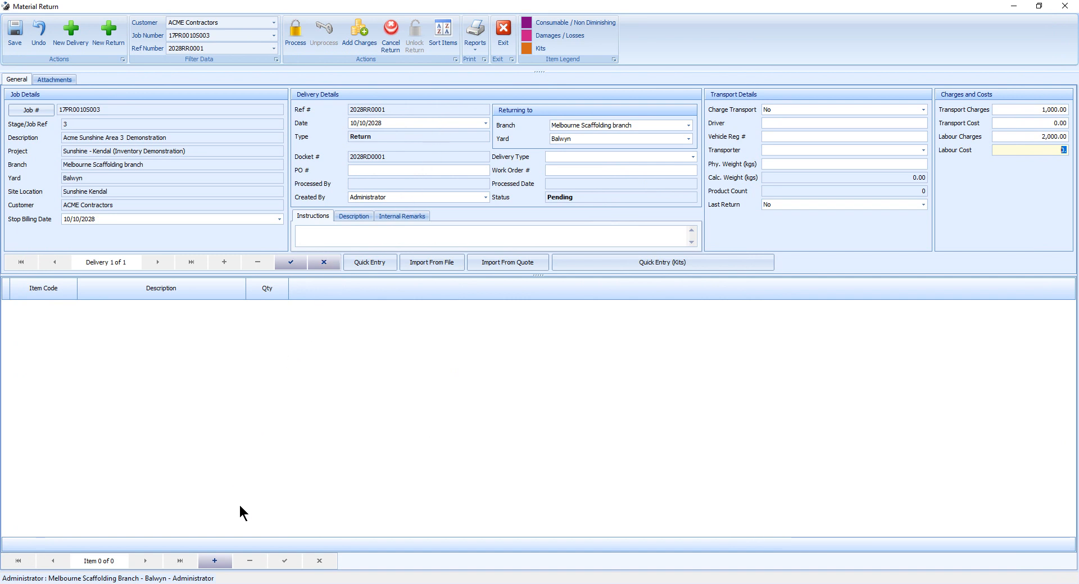
Using item quick entry, enter return quantities of 6 for Peri Prop MP 350, 2 for Peri Pan 480 and 8 for Aluminium Ladder 2.4m.
{"action": "left_click", "coordinate": [216, 561]}
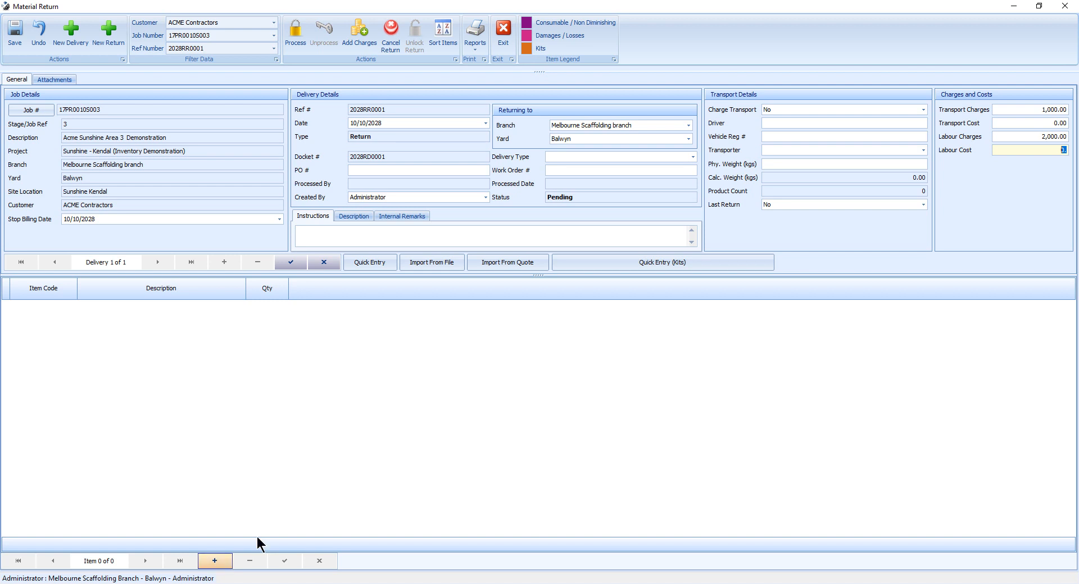
{"action": "left_click", "coordinate": [375, 262]}
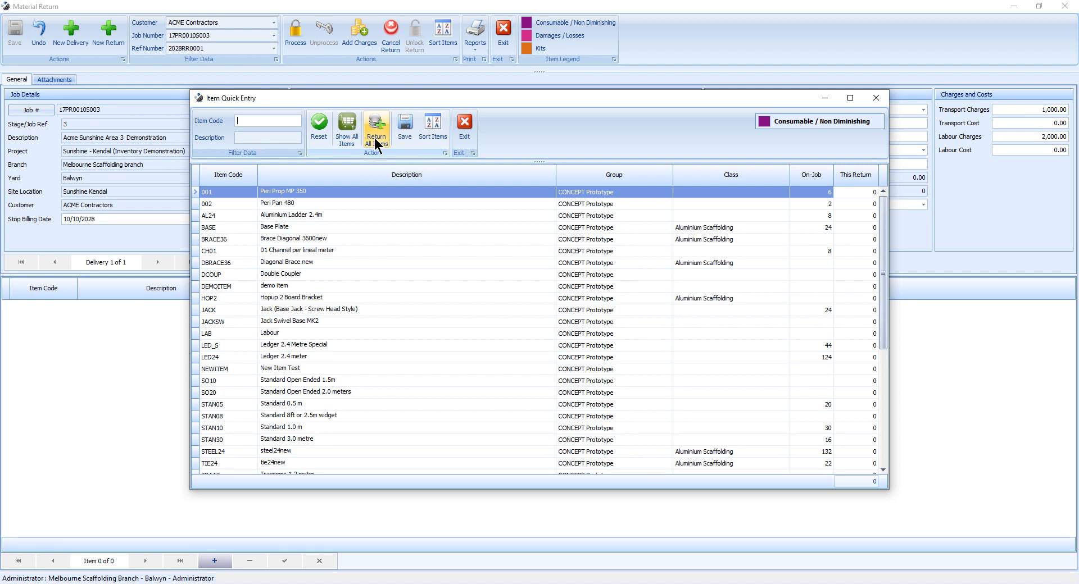
{"action": "left_click", "coordinate": [850, 194]}
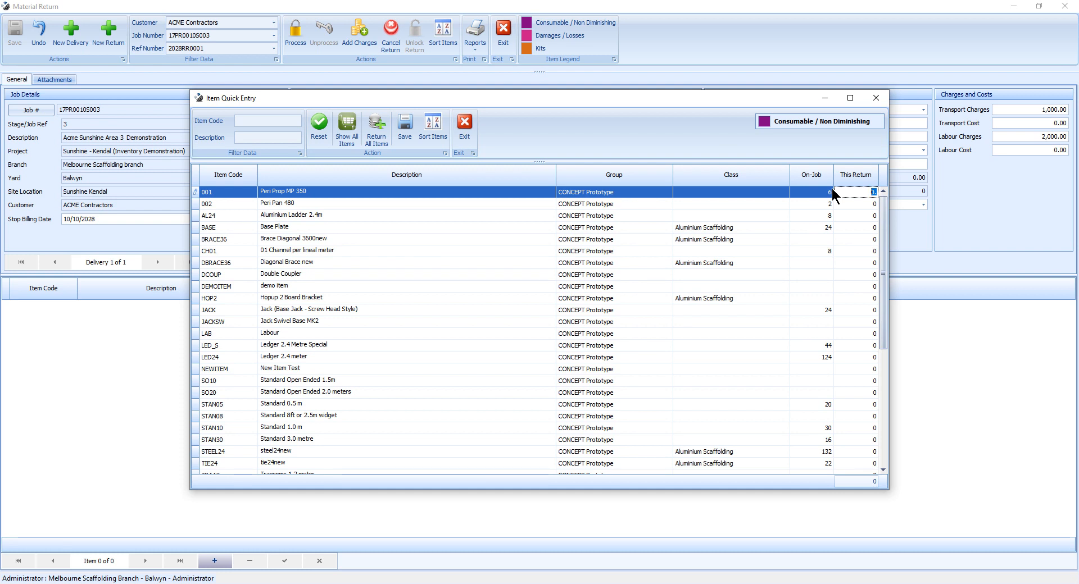
{"action": "type", "text": "6"}
{"action": "key", "text": "Return"}
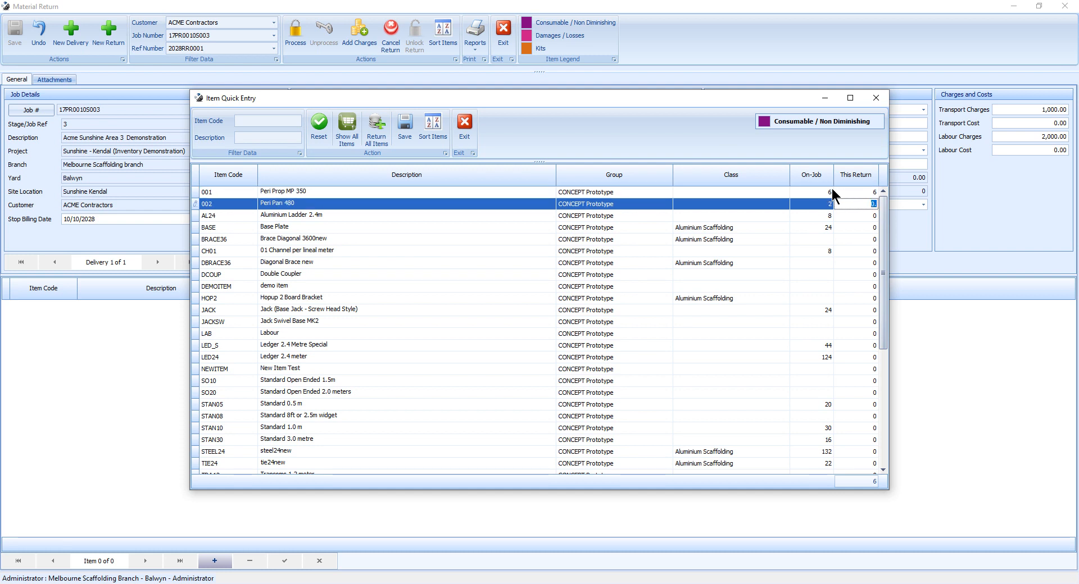
{"action": "type", "text": "2"}
{"action": "key", "text": "Return"}
{"action": "type", "text": "8"}
{"action": "key", "text": "Return"}
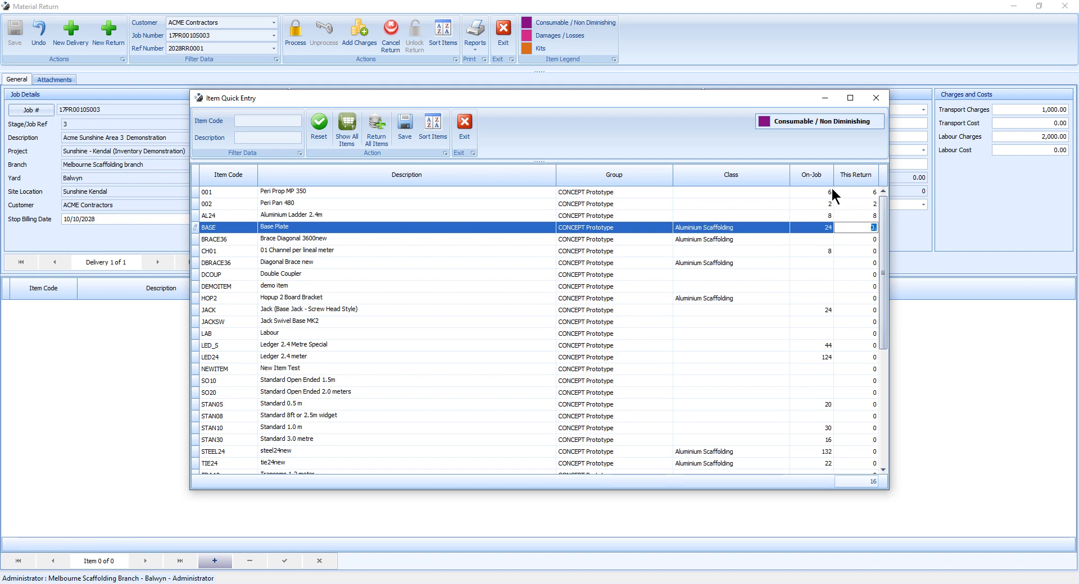
Try a return quantity of 50 for Base Plate, and decline to exceed the job balance.
{"action": "type", "text": "50"}
{"action": "key", "text": "Return"}
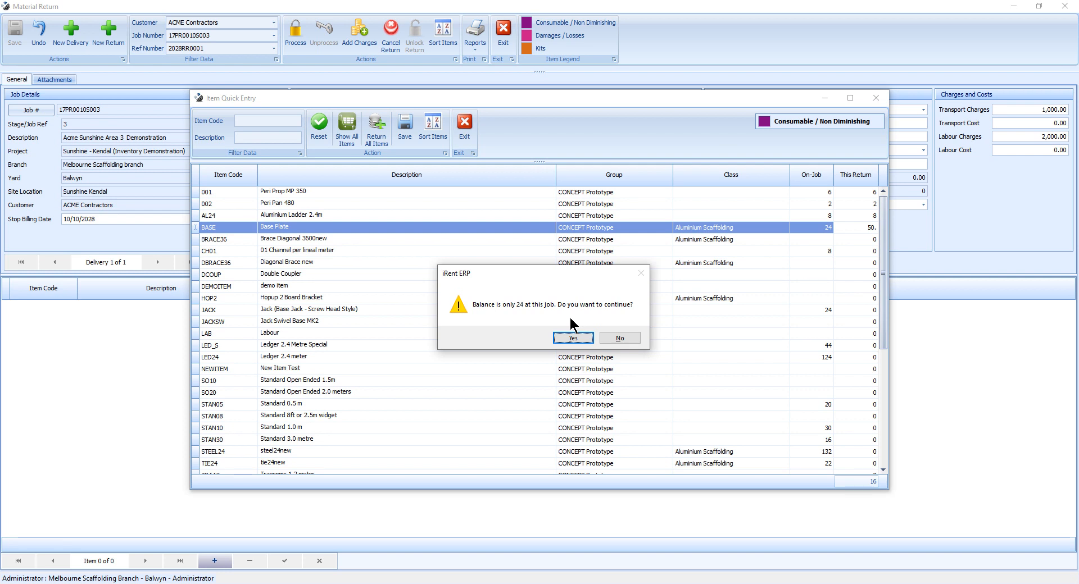
{"action": "left_click", "coordinate": [619, 338]}
Set the Base Plate return quantity to 20, save the quick entry quantities and return to the material return.
{"action": "left_click", "coordinate": [854, 223]}
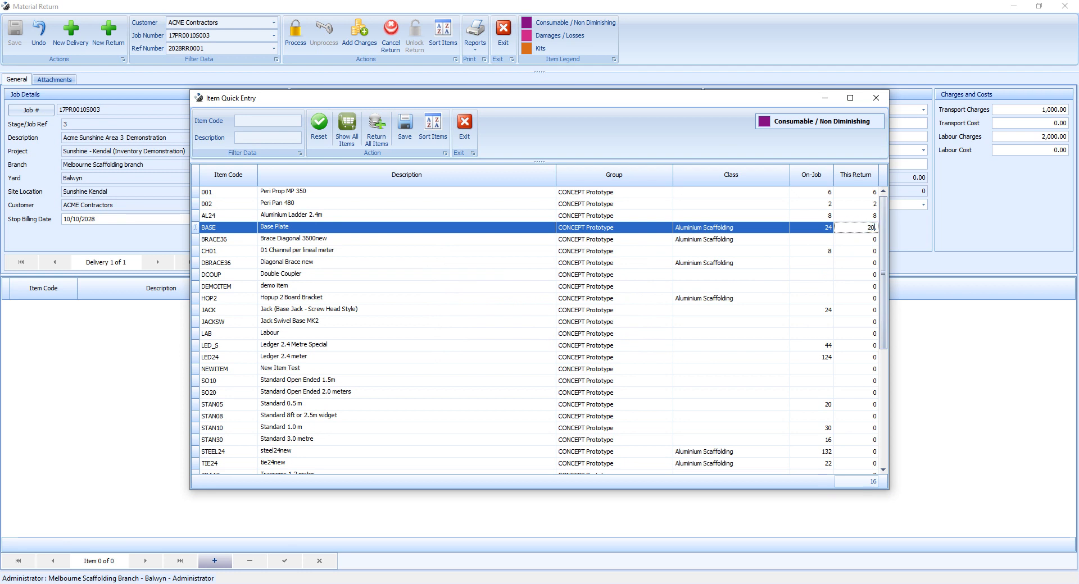
{"action": "key", "text": "Return"}
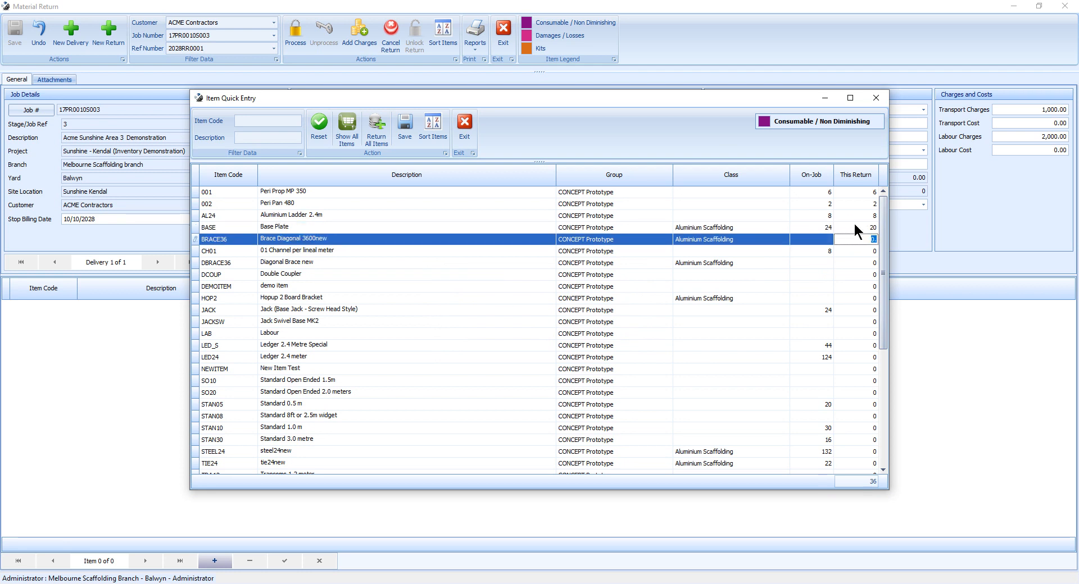
{"action": "left_click", "coordinate": [407, 135]}
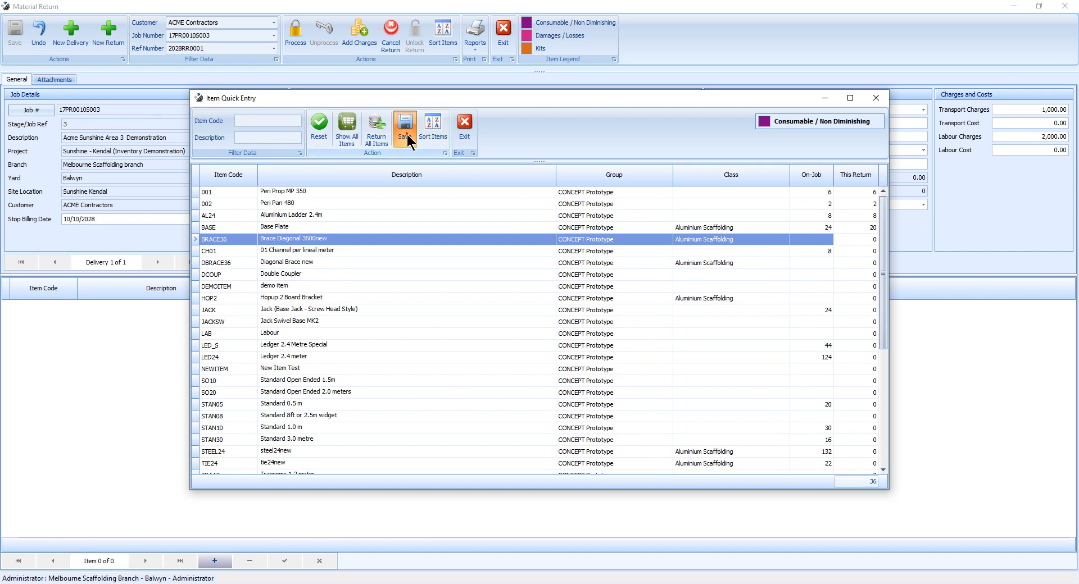
{"action": "left_click", "coordinate": [465, 131]}
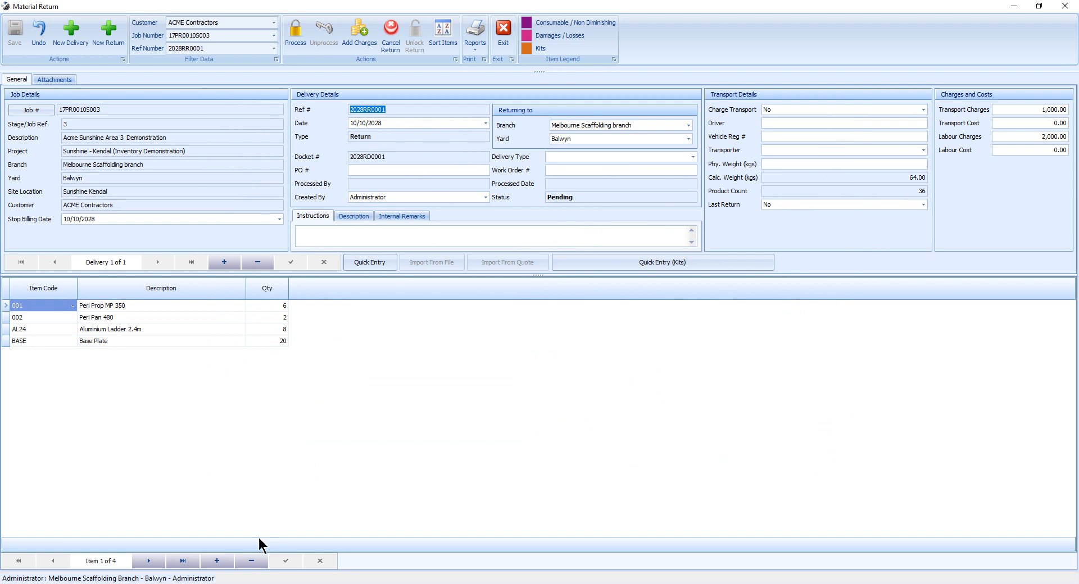
Add a new item line for T12 (Tube 12 foot) to the material return.
{"action": "left_click", "coordinate": [216, 561]}
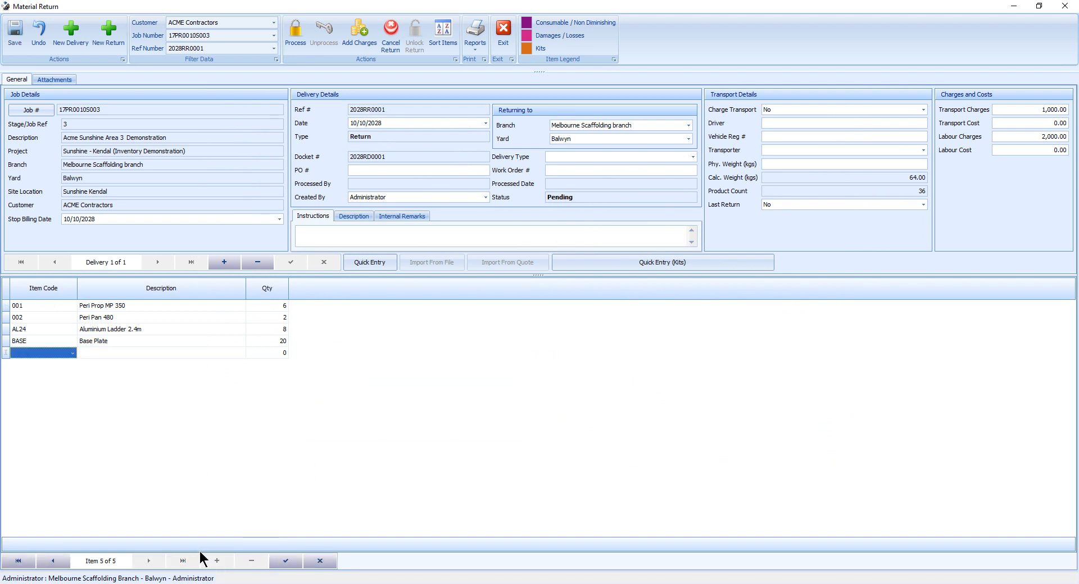
{"action": "type", "text": "T"}
{"action": "key", "text": "Down"}
{"action": "key", "text": "Down"}
{"action": "key", "text": "Down"}
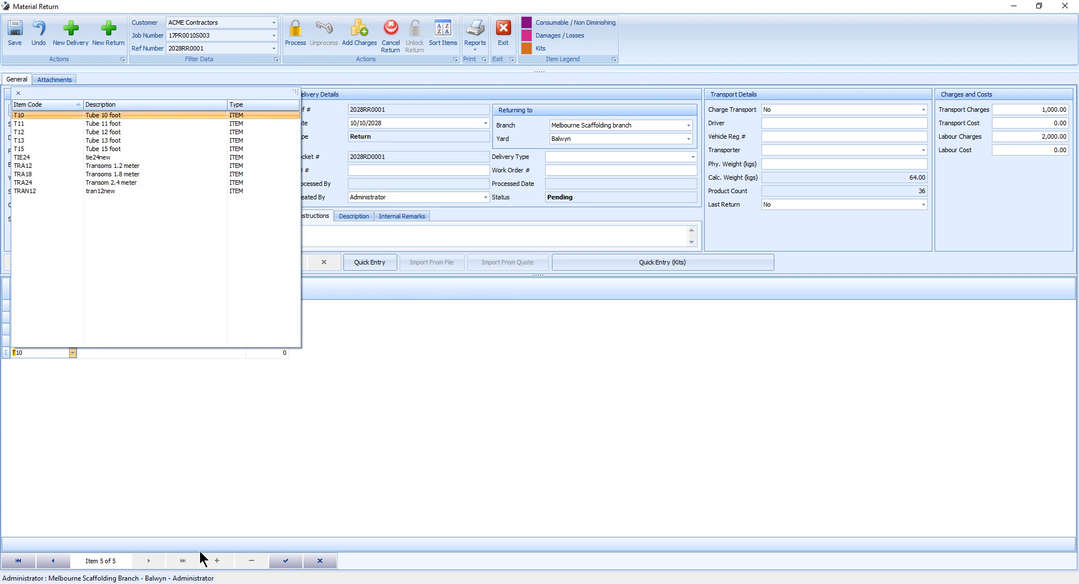
{"action": "key", "text": "Return"}
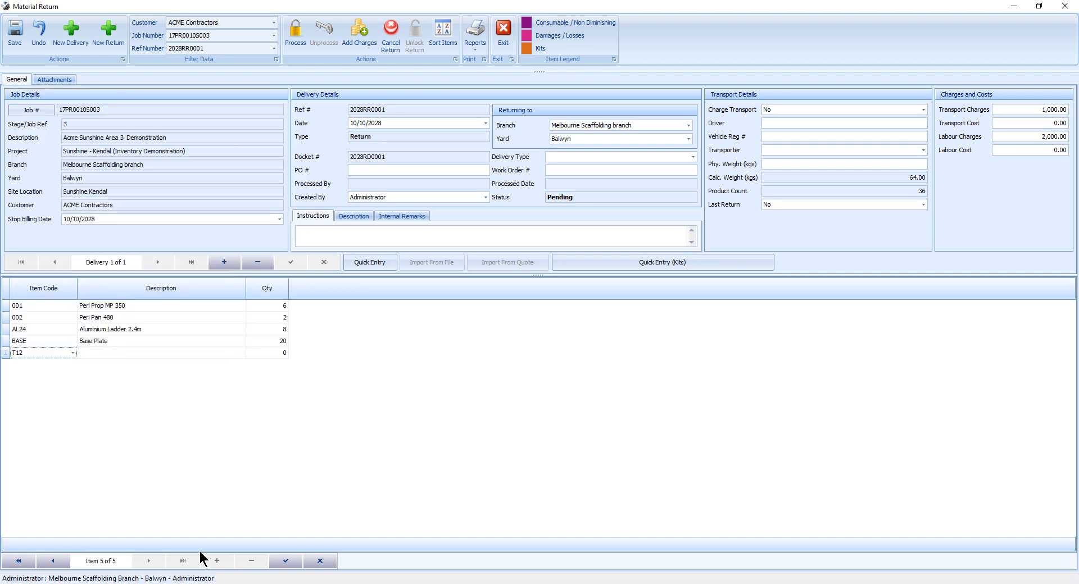
Set the Tube 12 foot return quantity to 200, accept exceeding the job balance, and save the return.
{"action": "key", "text": "Tab"}
{"action": "key", "text": "Tab"}
{"action": "type", "text": "2"}
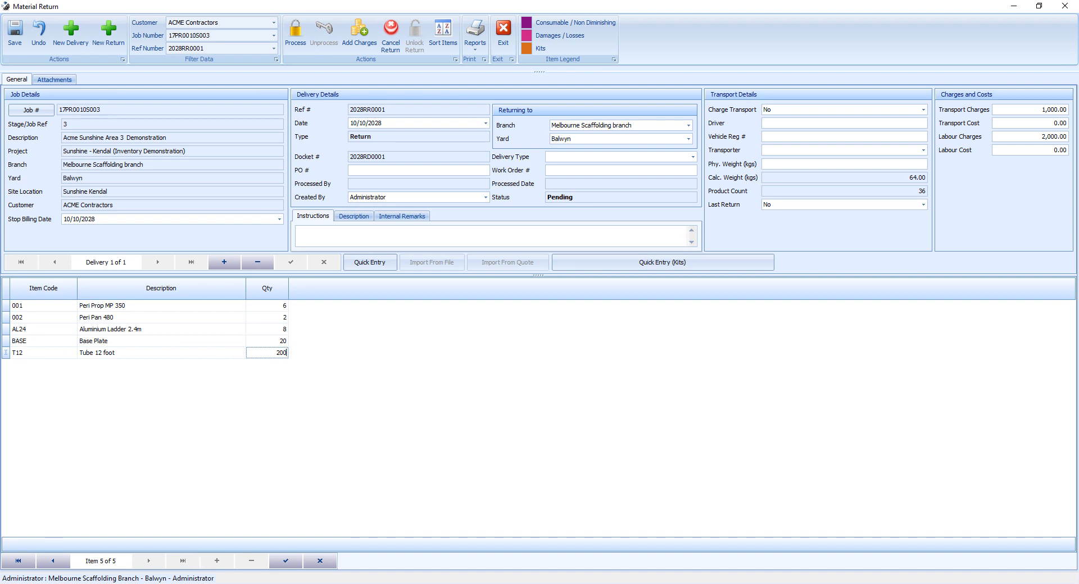
{"action": "key", "text": "Tab"}
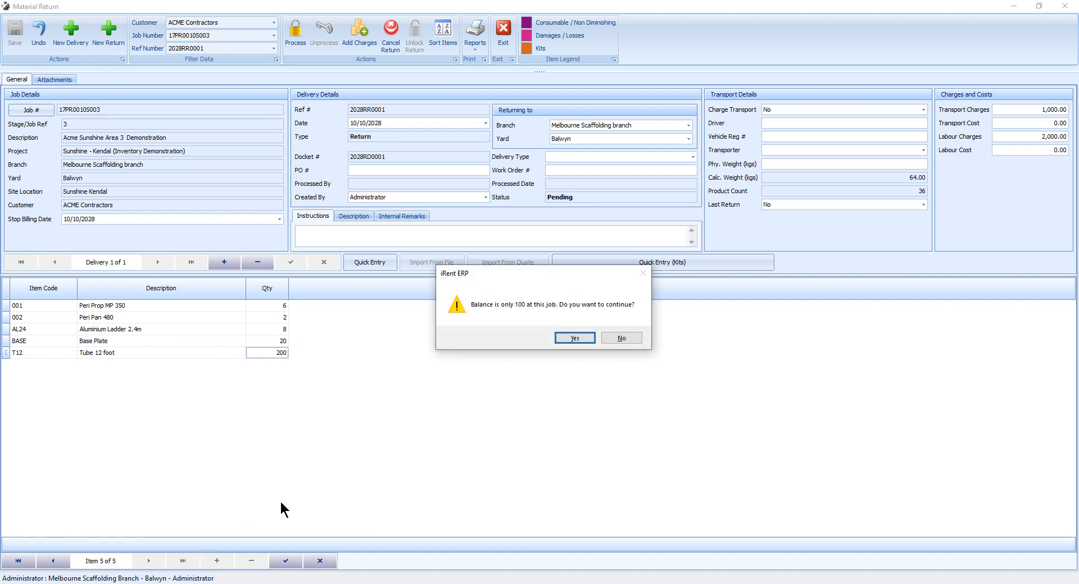
{"action": "left_click", "coordinate": [575, 339]}
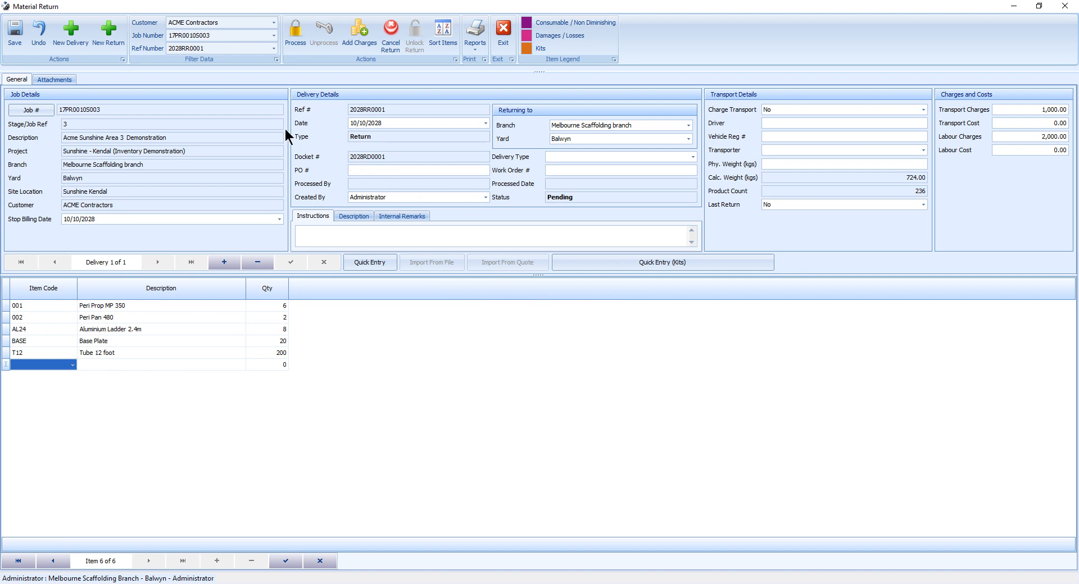
{"action": "left_click", "coordinate": [16, 43]}
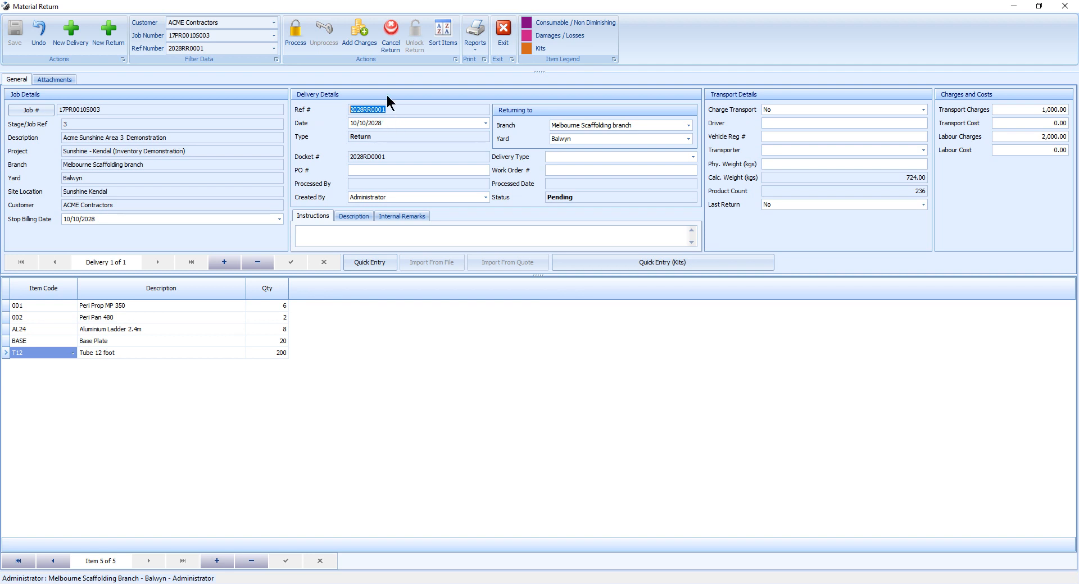
Open the return's additional charges with sundries and set the Tube 12 foot repairable quantity to 20.
{"action": "left_click", "coordinate": [358, 39]}
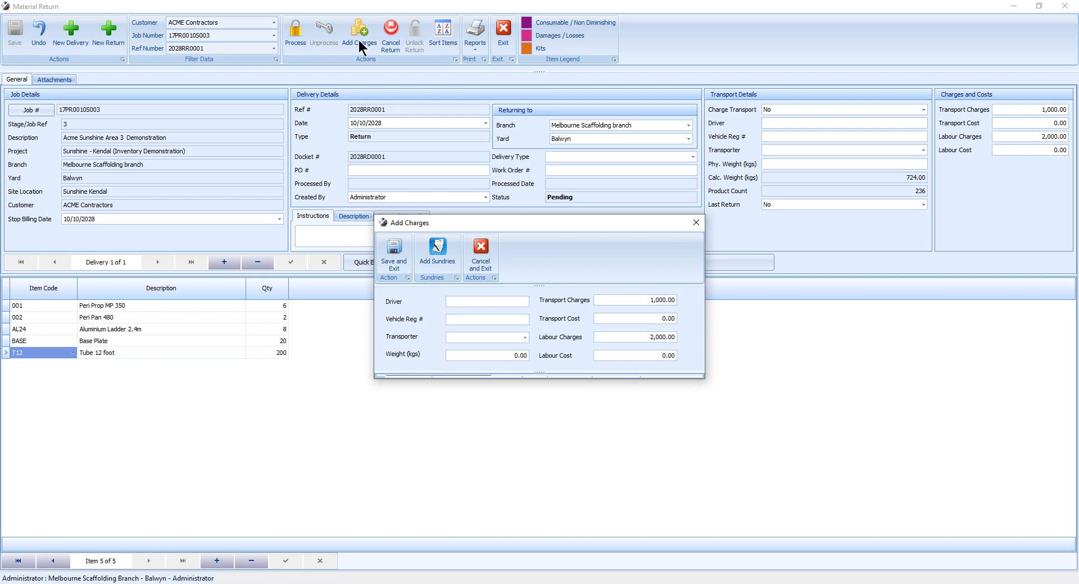
{"action": "left_click", "coordinate": [436, 251]}
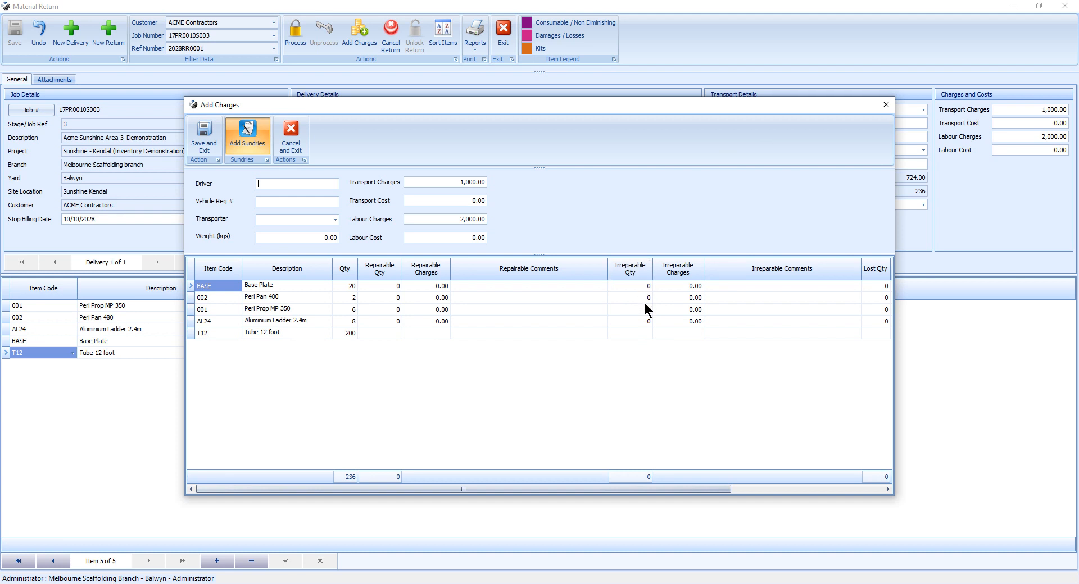
{"action": "left_click_drag", "start_coordinate": [615, 489], "coordinate": [787, 481]}
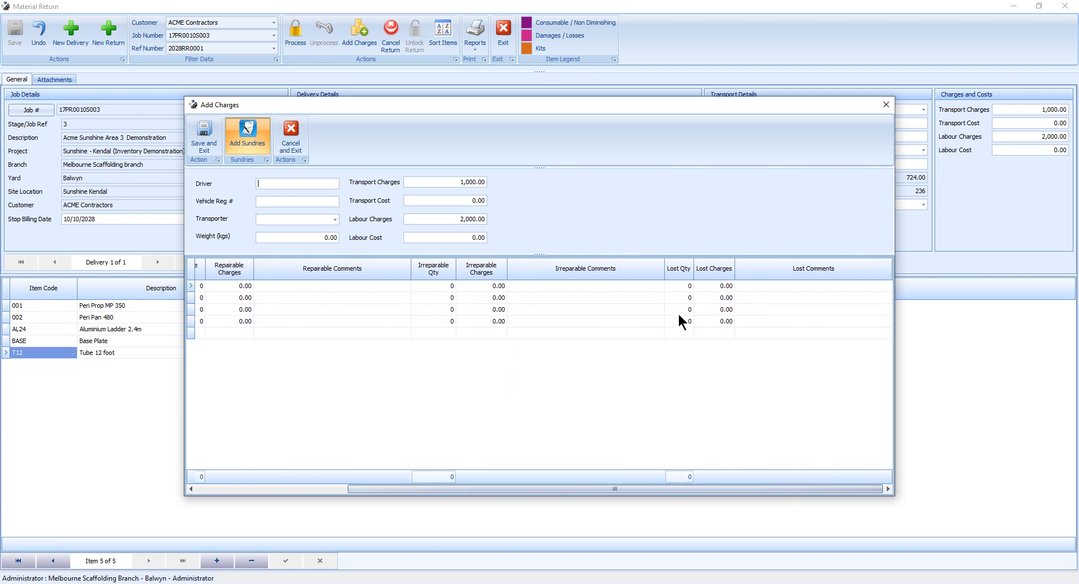
{"action": "left_click_drag", "start_coordinate": [605, 490], "coordinate": [415, 469]}
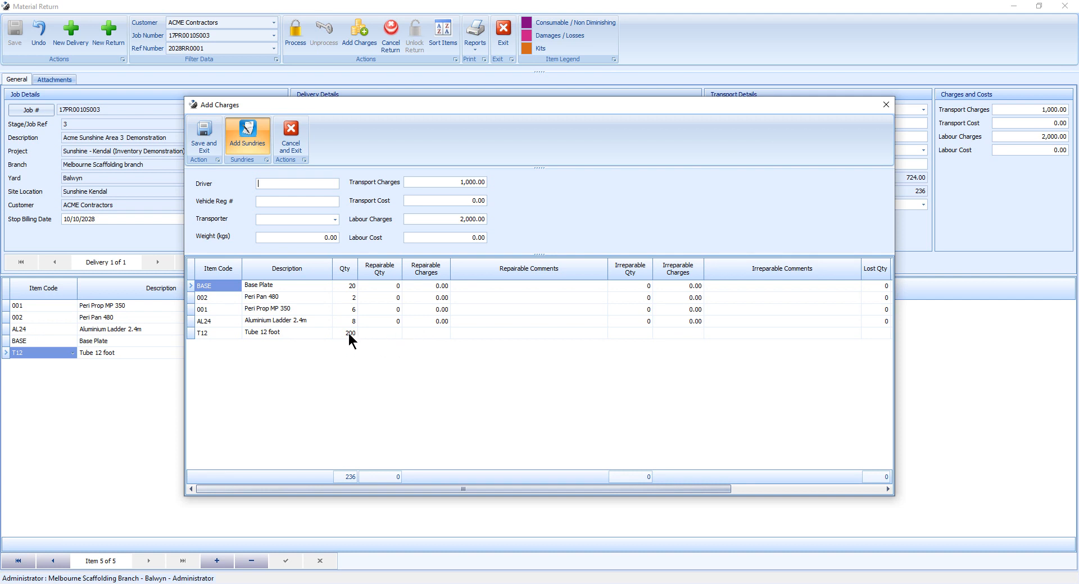
{"action": "left_click", "coordinate": [366, 333]}
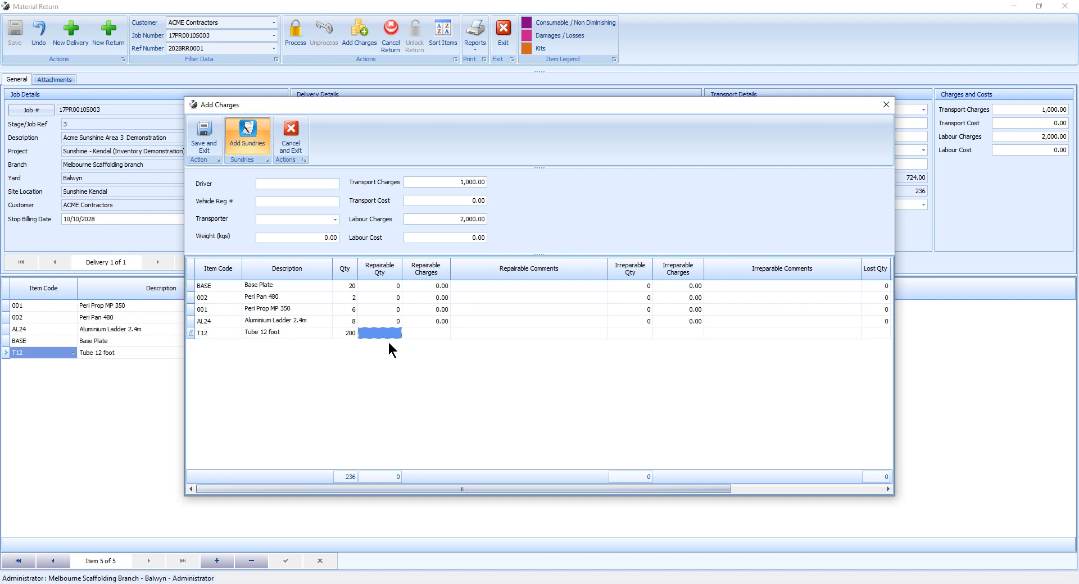
{"action": "type", "text": "20"}
{"action": "key", "text": "Tab"}
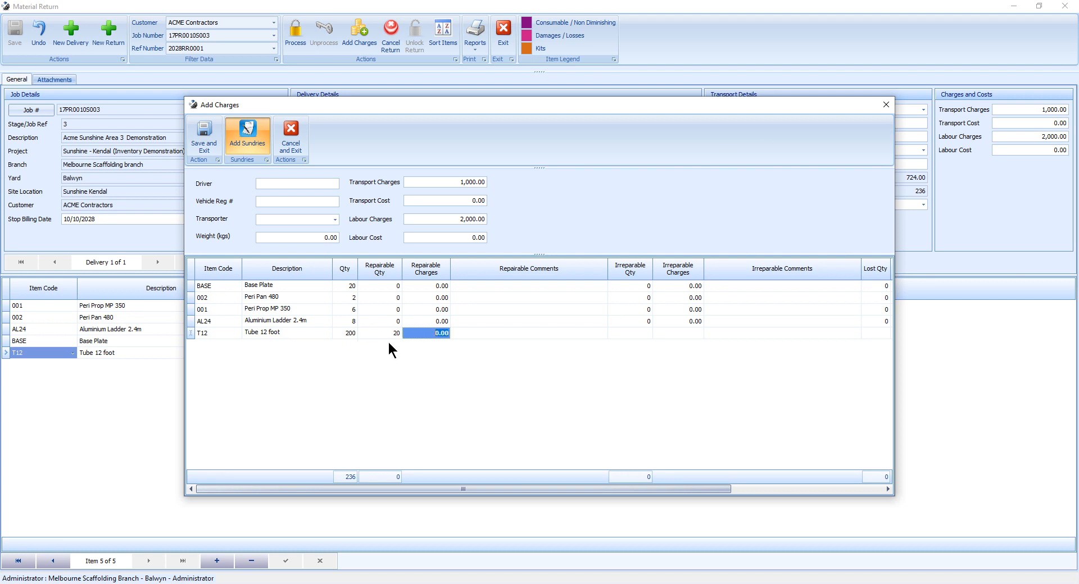
Set the Tube 12 foot irreparable quantity to 5 and its lost quantity to 6.
{"action": "key", "text": "Tab"}
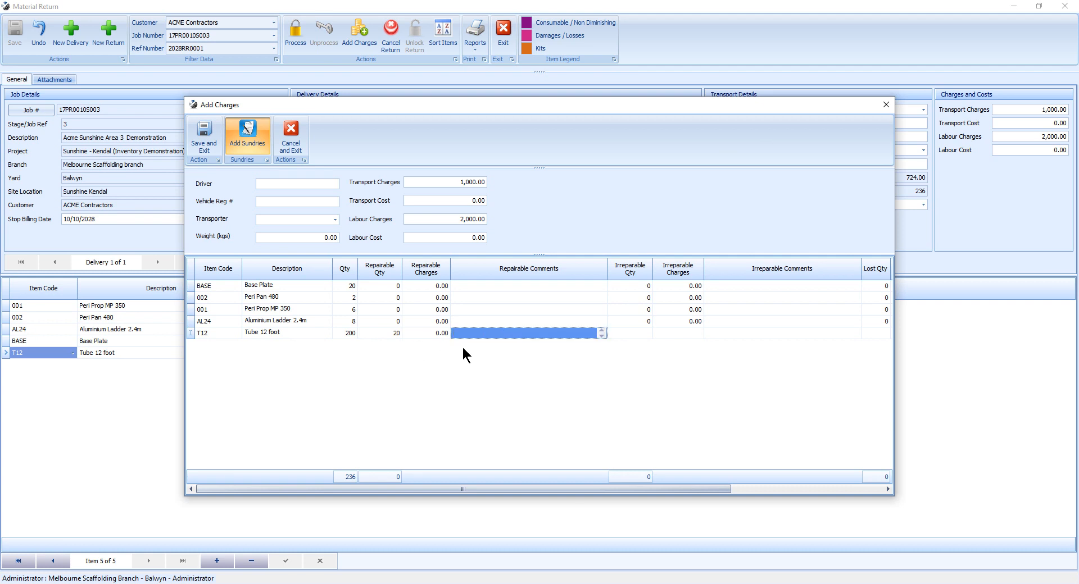
{"action": "key", "text": "Tab"}
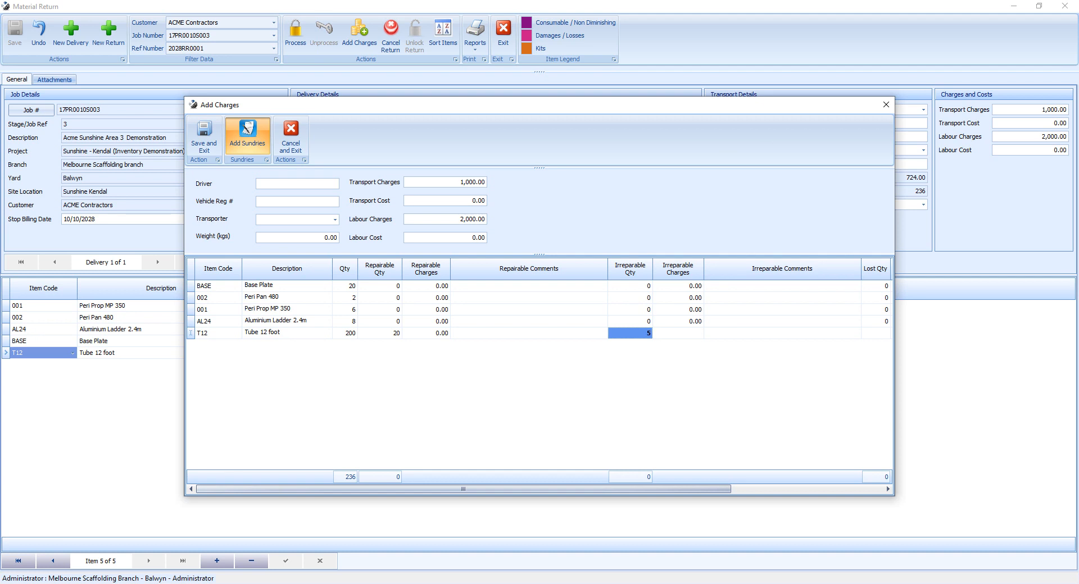
{"action": "key", "text": "Tab"}
{"action": "key", "text": "Tab"}
{"action": "key", "text": "Tab"}
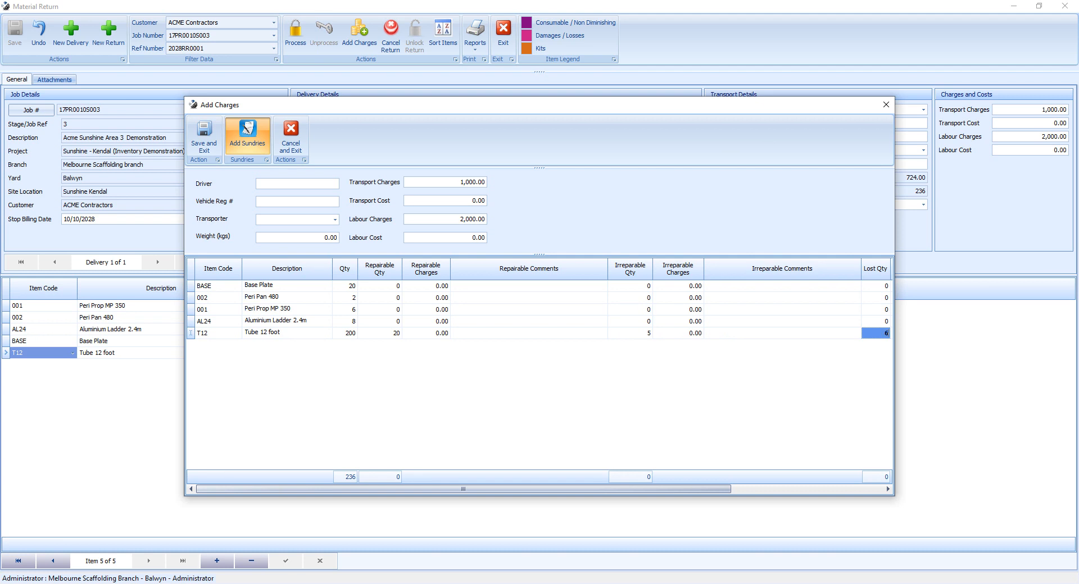
{"action": "key", "text": "Tab"}
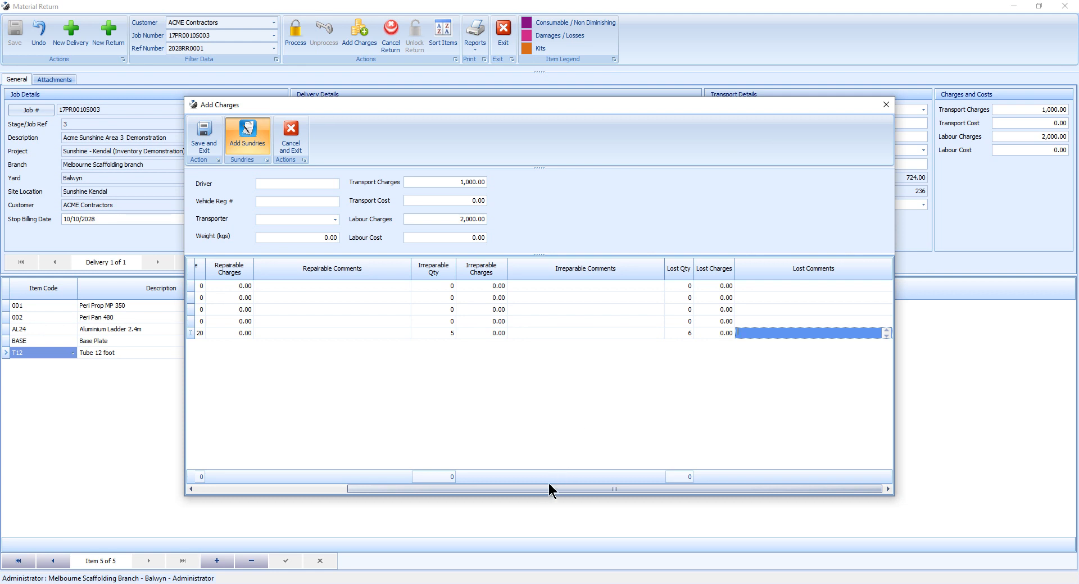
{"action": "left_click_drag", "start_coordinate": [544, 487], "coordinate": [362, 482]}
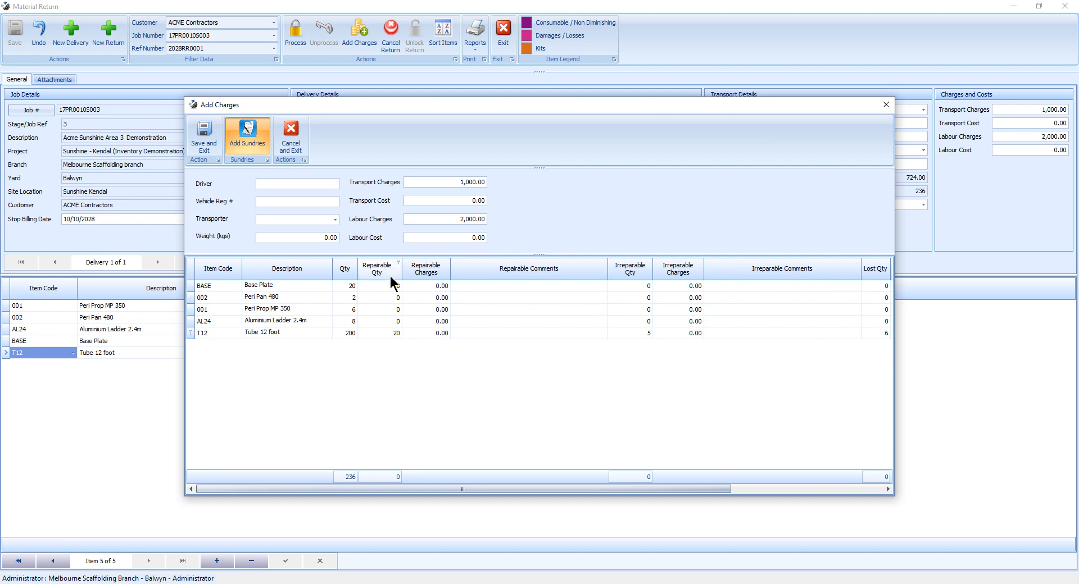
Save the additional charges, then save and process the material return.
{"action": "left_click", "coordinate": [201, 150]}
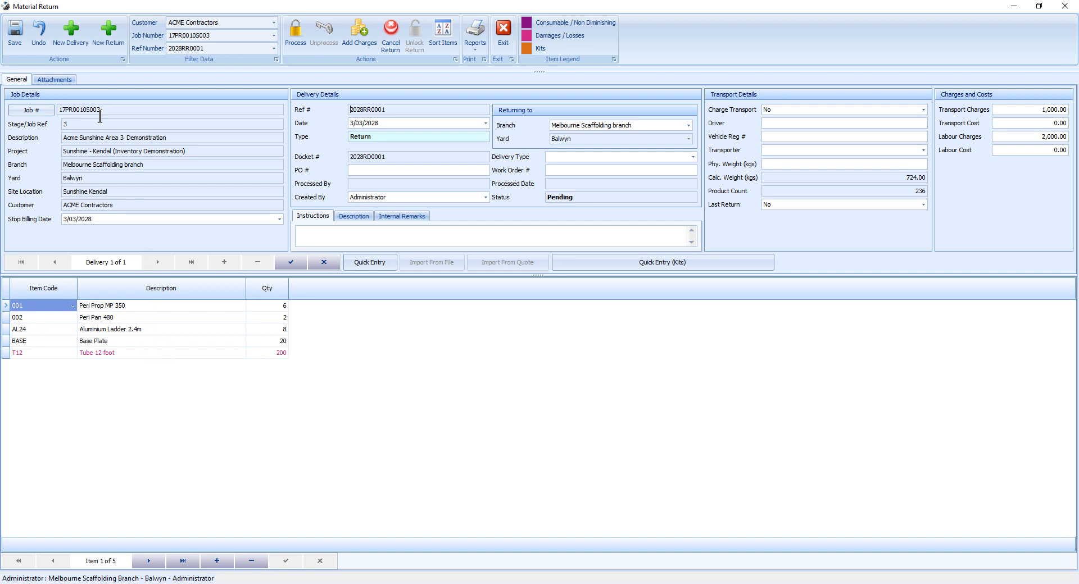
{"action": "left_click", "coordinate": [15, 39]}
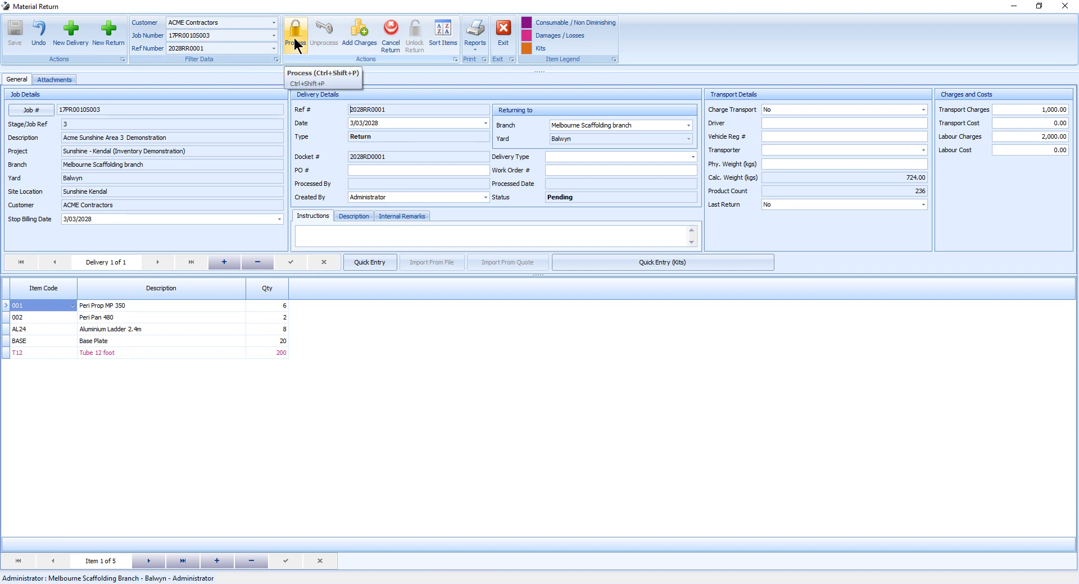
{"action": "left_click", "coordinate": [294, 38]}
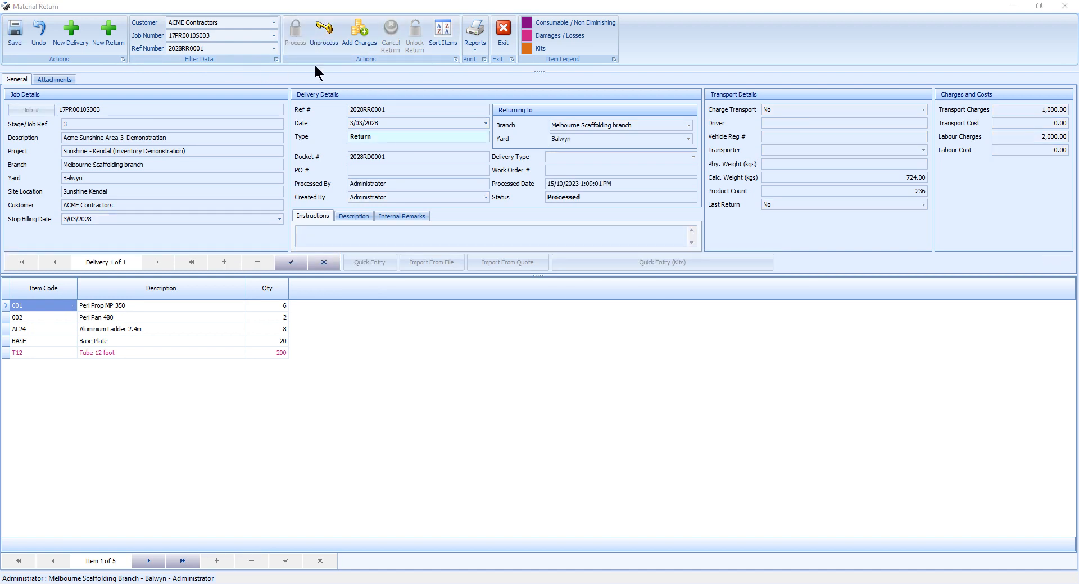
Preview the return's Docket report, review its items and damage quantities, and close both the preview and the return.
{"action": "left_click", "coordinate": [475, 51]}
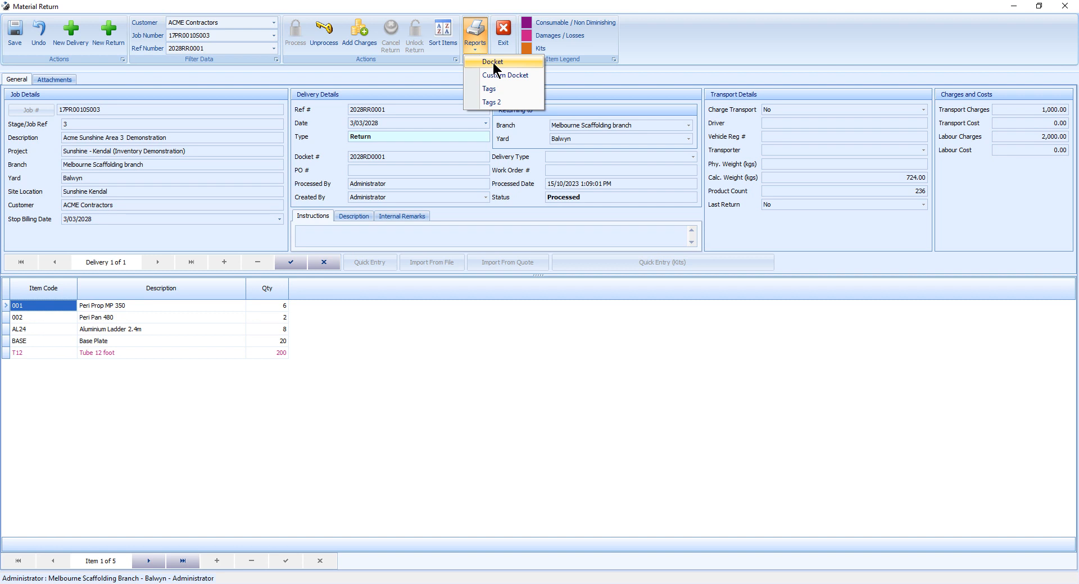
{"action": "left_click", "coordinate": [492, 62]}
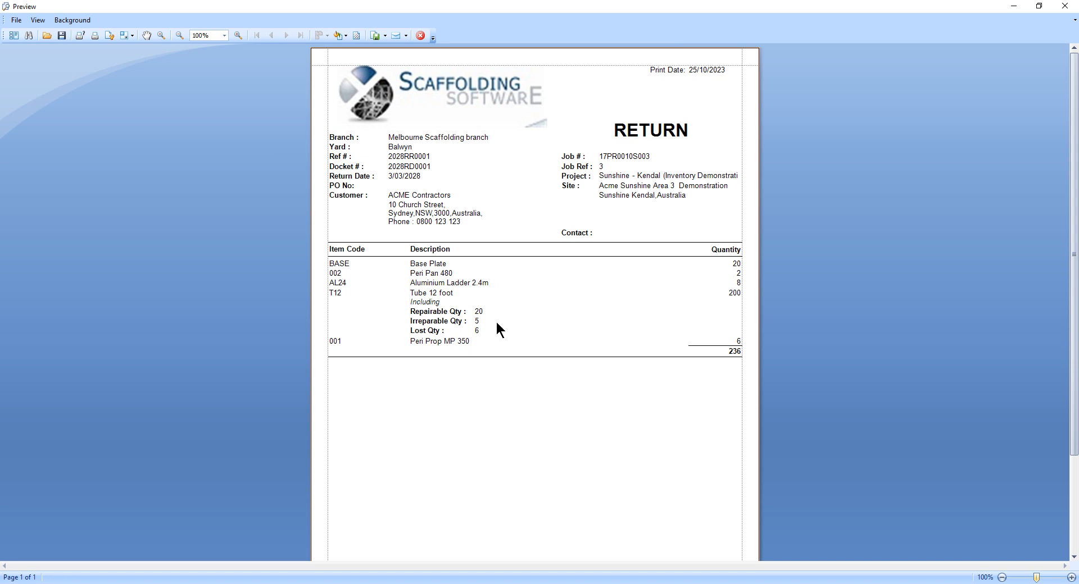
{"action": "scroll", "coordinate": [644, 297], "scroll_direction": "down", "scroll_amount": 2}
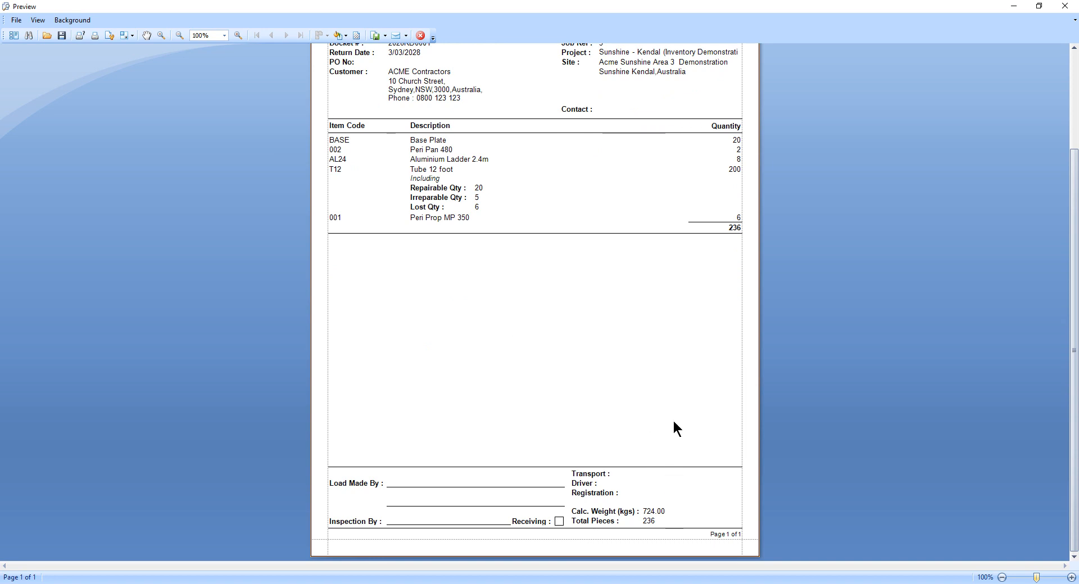
{"action": "left_click", "coordinate": [420, 36]}
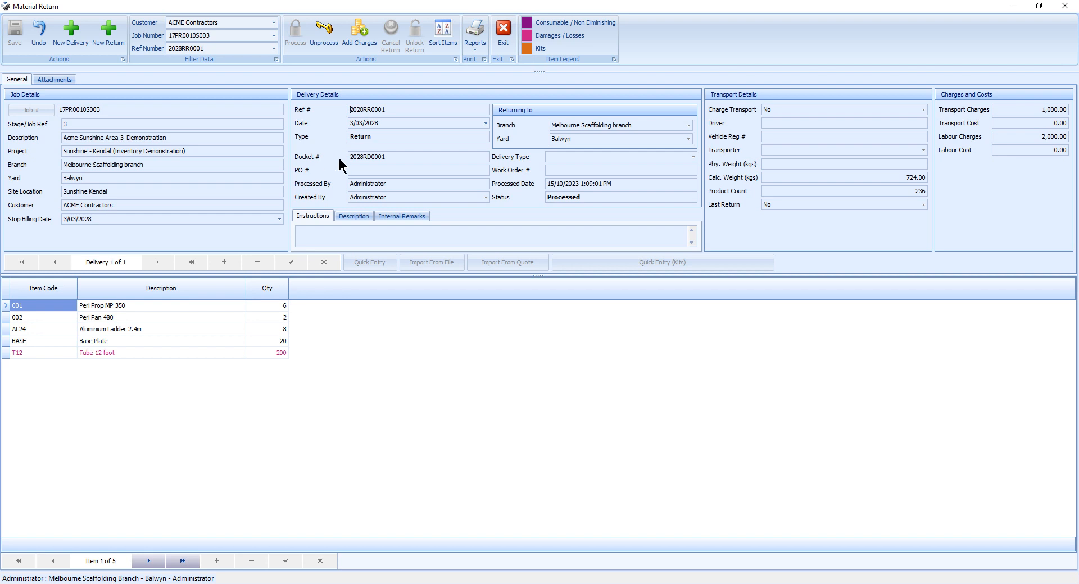
{"action": "left_click", "coordinate": [502, 38]}
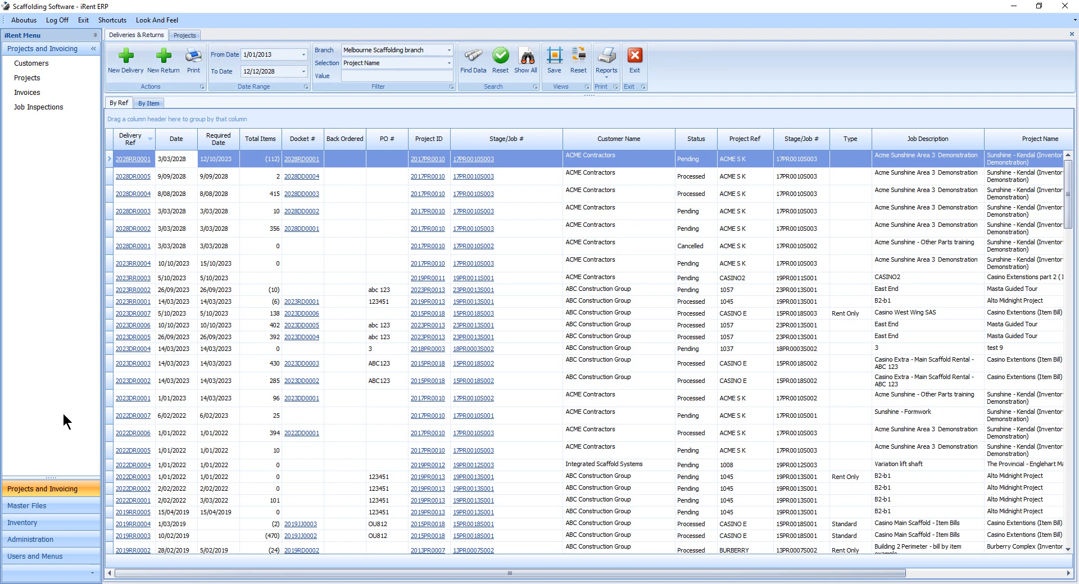
Open the inventory Item Master and filter it by Item Code T12.
{"action": "left_click", "coordinate": [40, 523]}
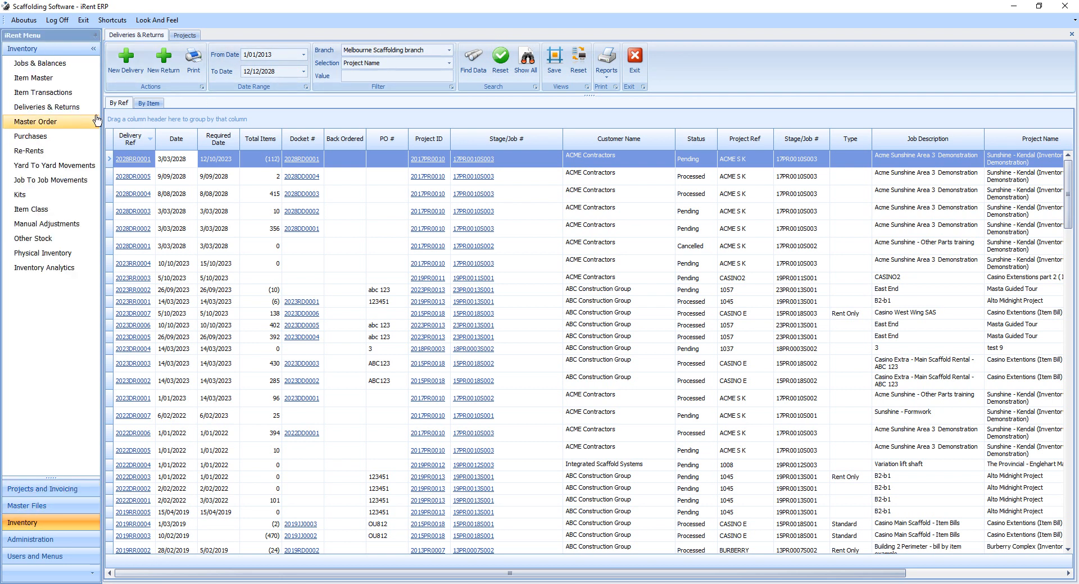
{"action": "left_click", "coordinate": [85, 77]}
{"action": "left_click", "coordinate": [215, 77]}
{"action": "left_click", "coordinate": [224, 55]}
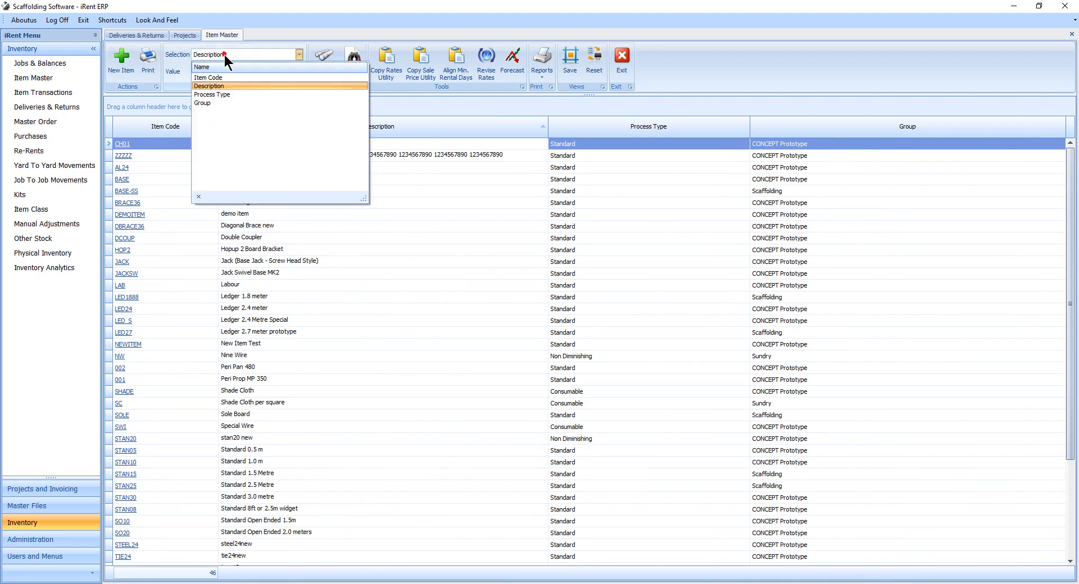
{"action": "left_click", "coordinate": [218, 77]}
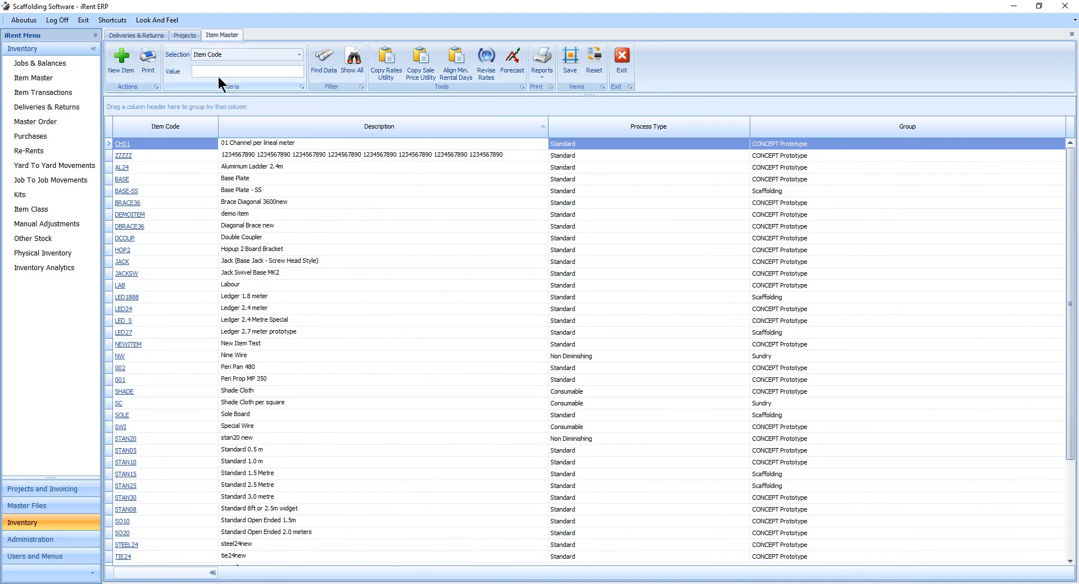
{"action": "left_click", "coordinate": [218, 69]}
{"action": "type", "text": "T1"}
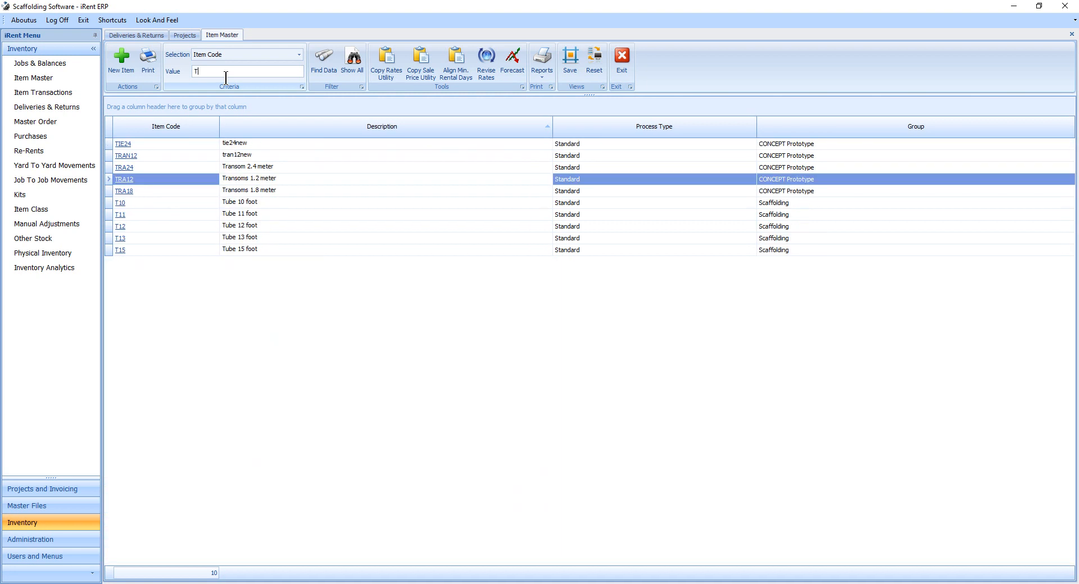
{"action": "type", "text": "2"}
Open the T12 item details, check the On-Repair quantity for the Balwyn yard, and close the details.
{"action": "left_click", "coordinate": [124, 148]}
{"action": "double_click", "coordinate": [124, 148]}
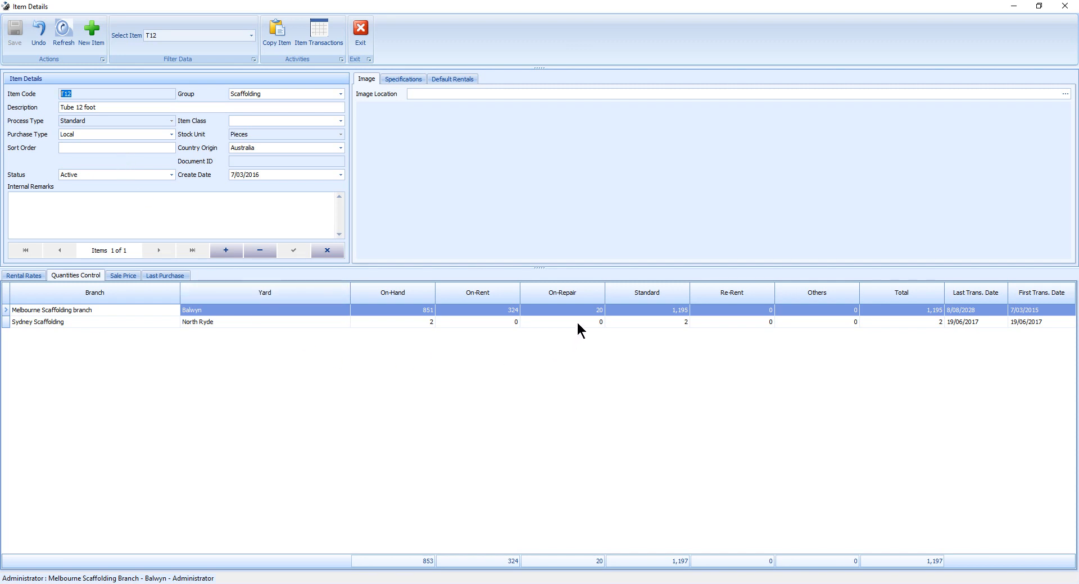
{"action": "left_click", "coordinate": [593, 313]}
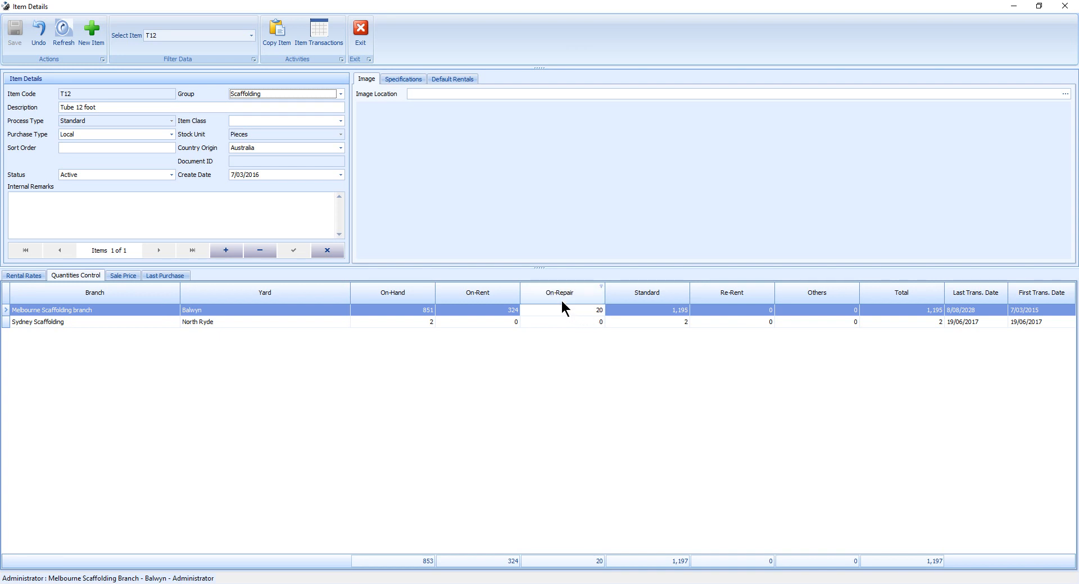
{"action": "left_click", "coordinate": [361, 32]}
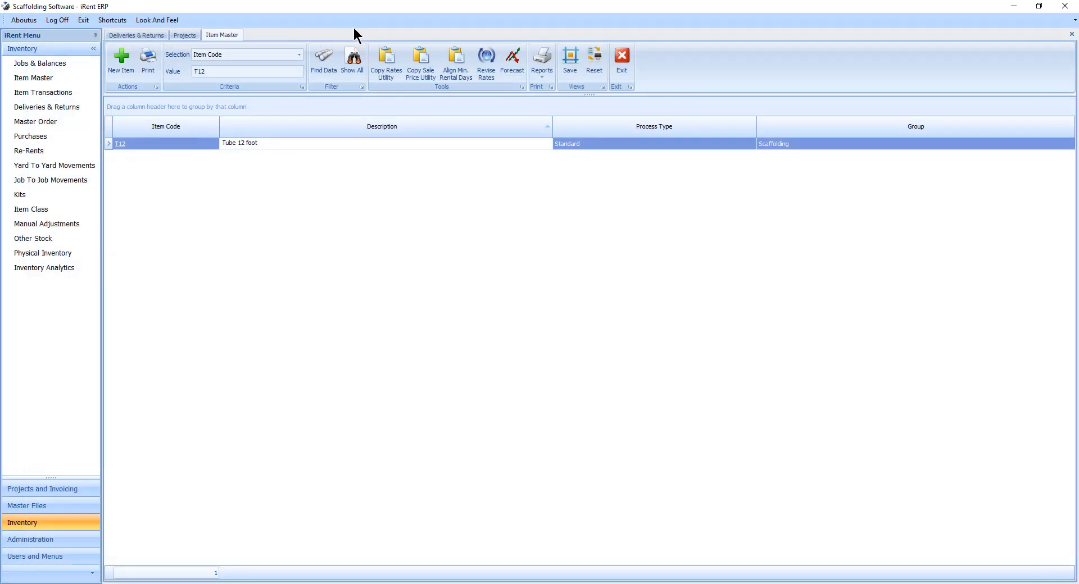
Go back to the Deliveries & Returns list and refresh it to check the return's status.
{"action": "left_click", "coordinate": [153, 37]}
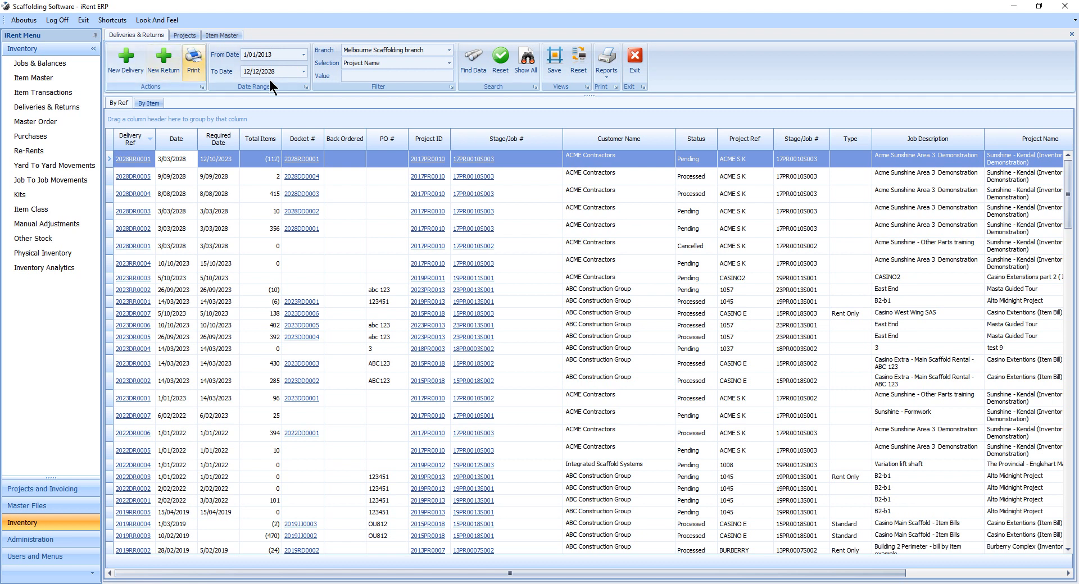
{"action": "left_click", "coordinate": [472, 69]}
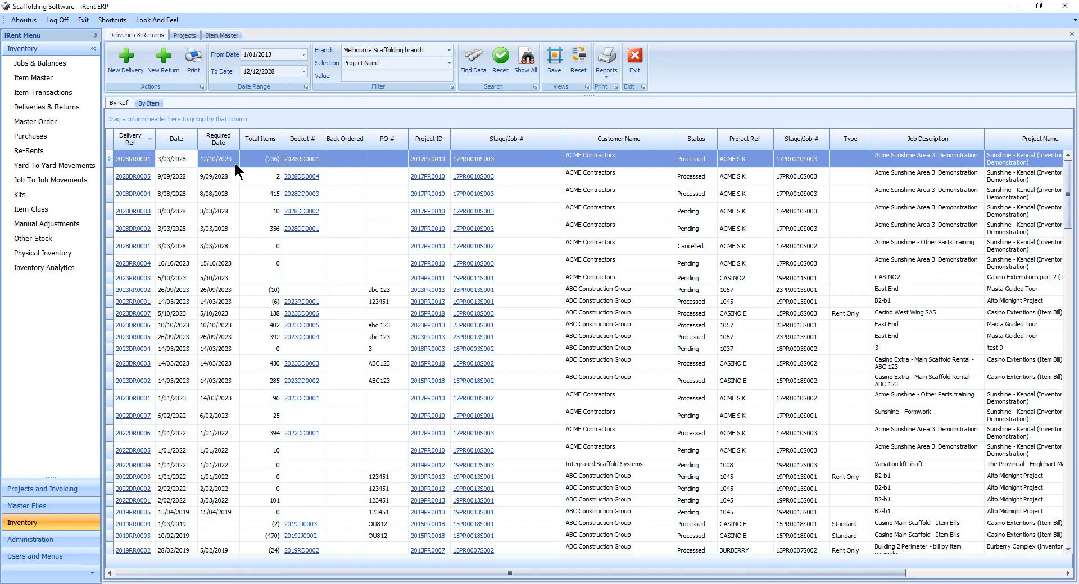
Open the item transactions for all items company-wide, dated from 3/03/2028 to 3/03/2028, and show all transactions.
{"action": "double_click", "coordinate": [261, 160]}
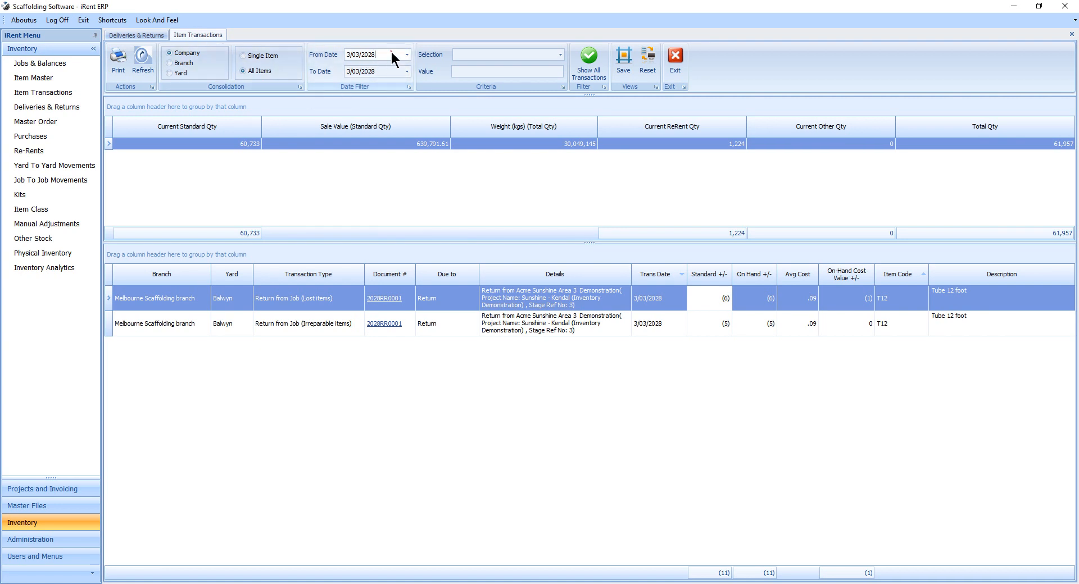
{"action": "left_click", "coordinate": [391, 69]}
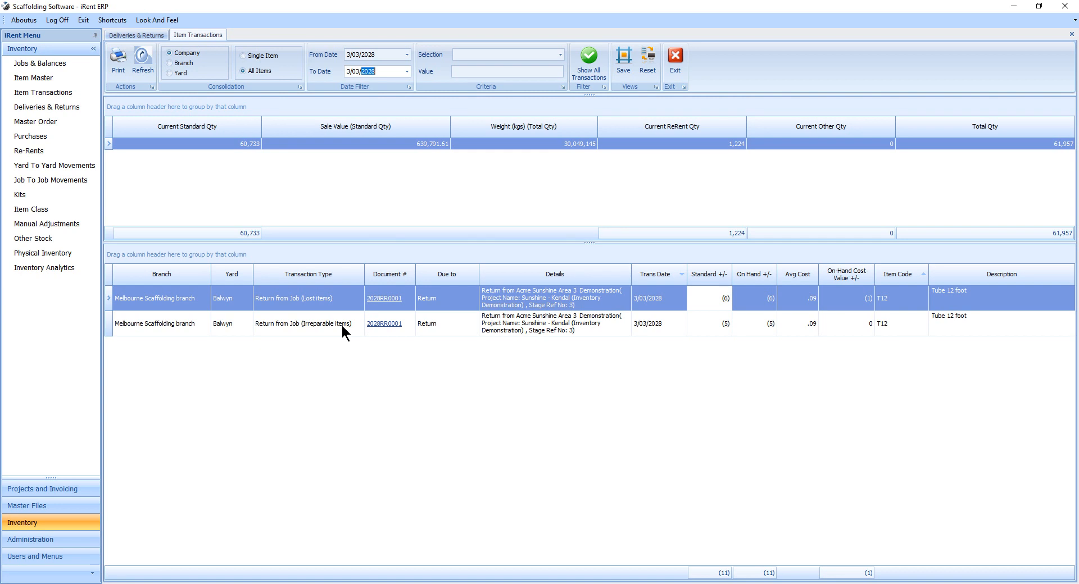
{"action": "left_click", "coordinate": [588, 78]}
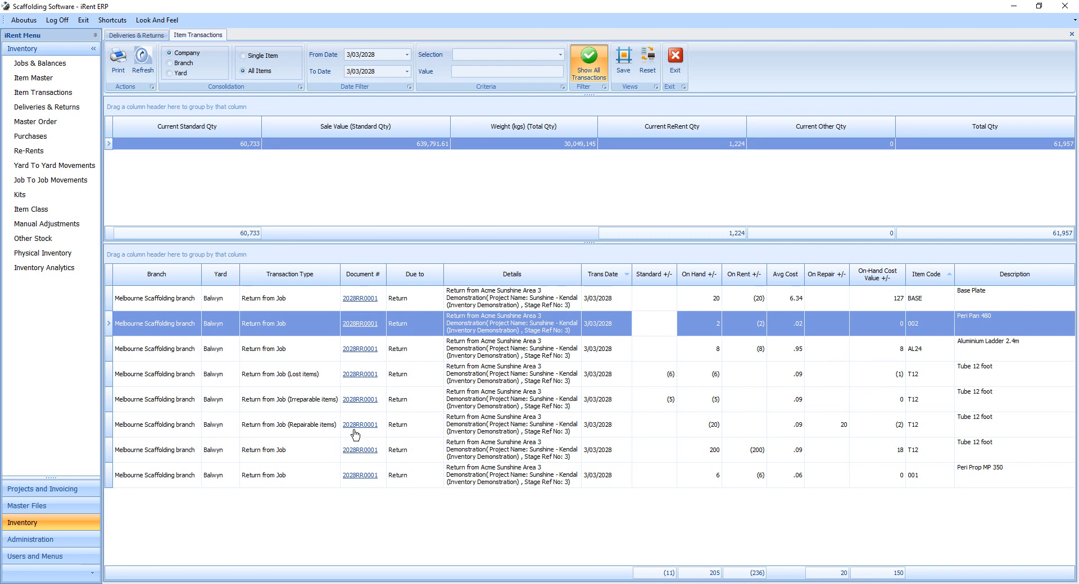
Check the on-hand, on-rent, on-repair and cost value movements of the T12 repairable items return transaction.
{"action": "left_click", "coordinate": [697, 431]}
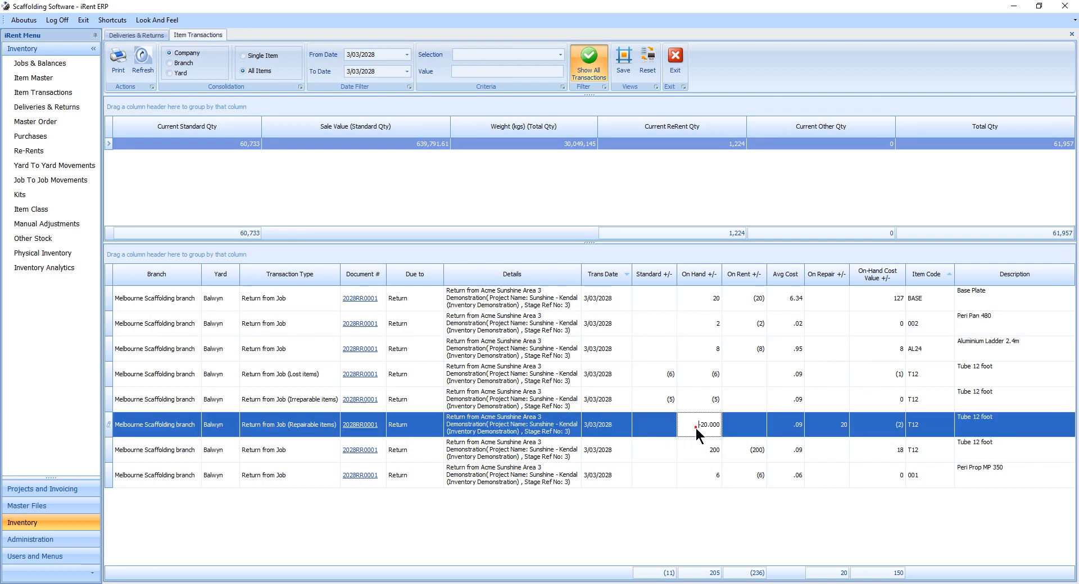
{"action": "left_click", "coordinate": [742, 426]}
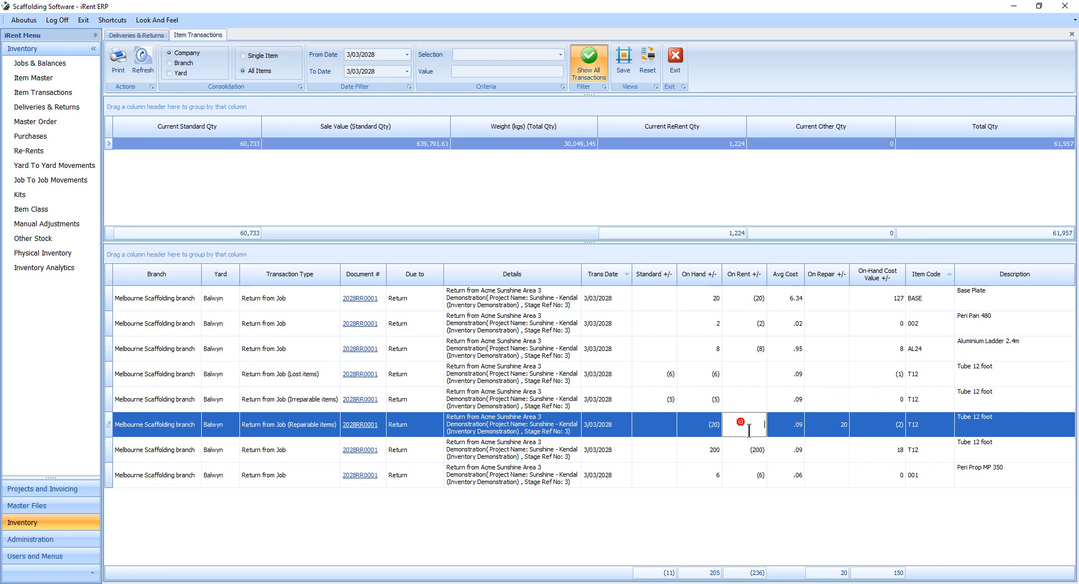
{"action": "left_click", "coordinate": [837, 431]}
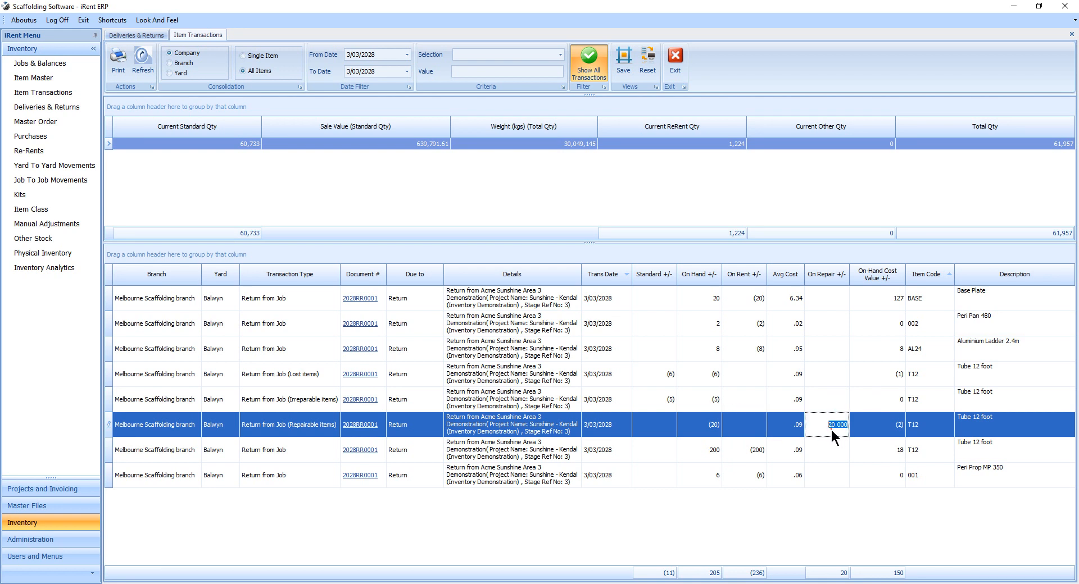
{"action": "left_click", "coordinate": [869, 433]}
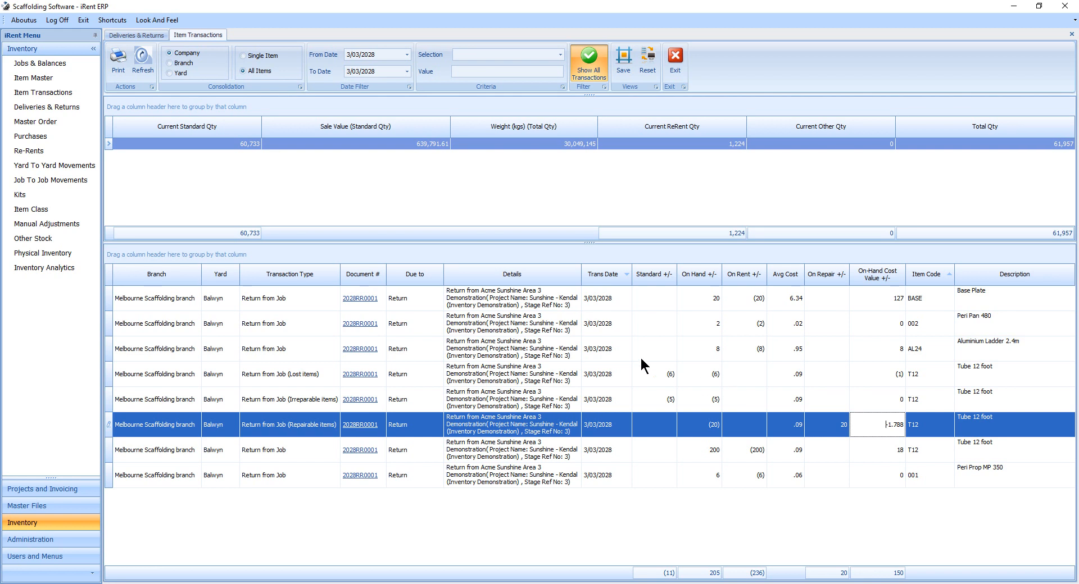
Go back to Deliveries & Returns and find the by-item records dated from 3/03/2028 to 3/03/2028.
{"action": "left_click", "coordinate": [144, 35]}
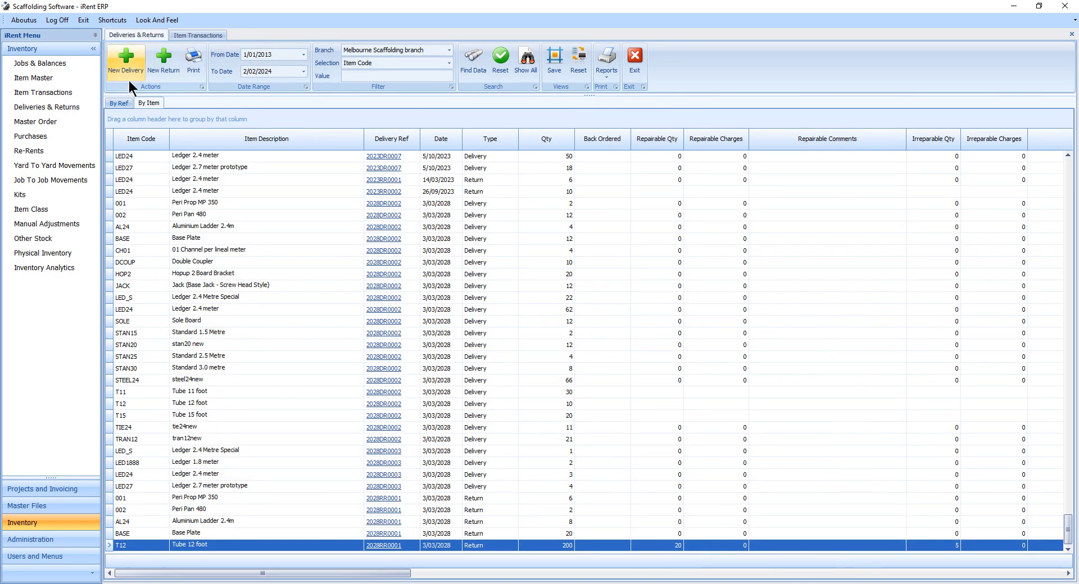
{"action": "left_click", "coordinate": [125, 103]}
{"action": "left_click", "coordinate": [143, 103]}
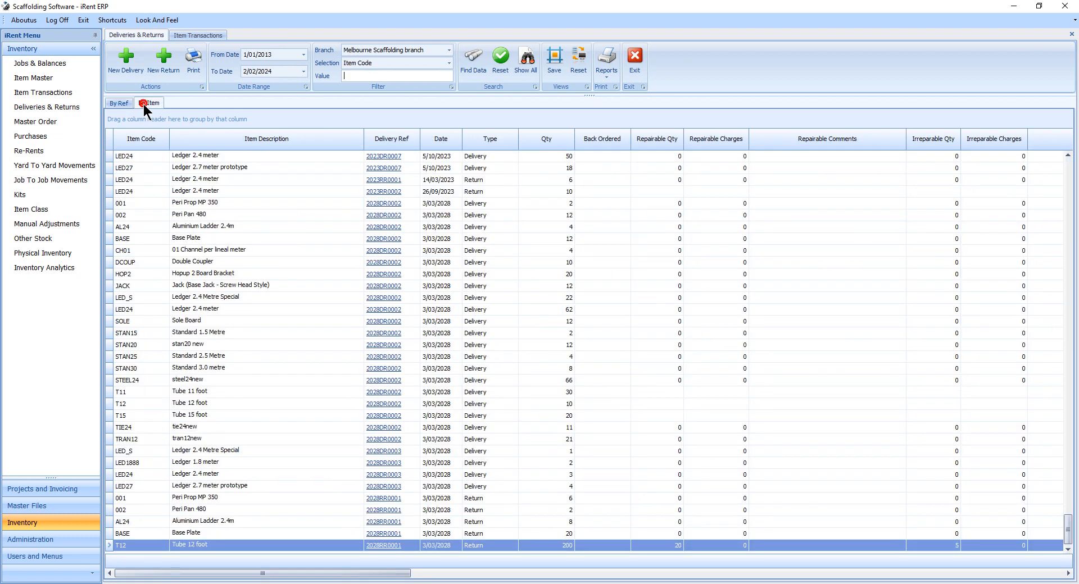
{"action": "left_click", "coordinate": [281, 53]}
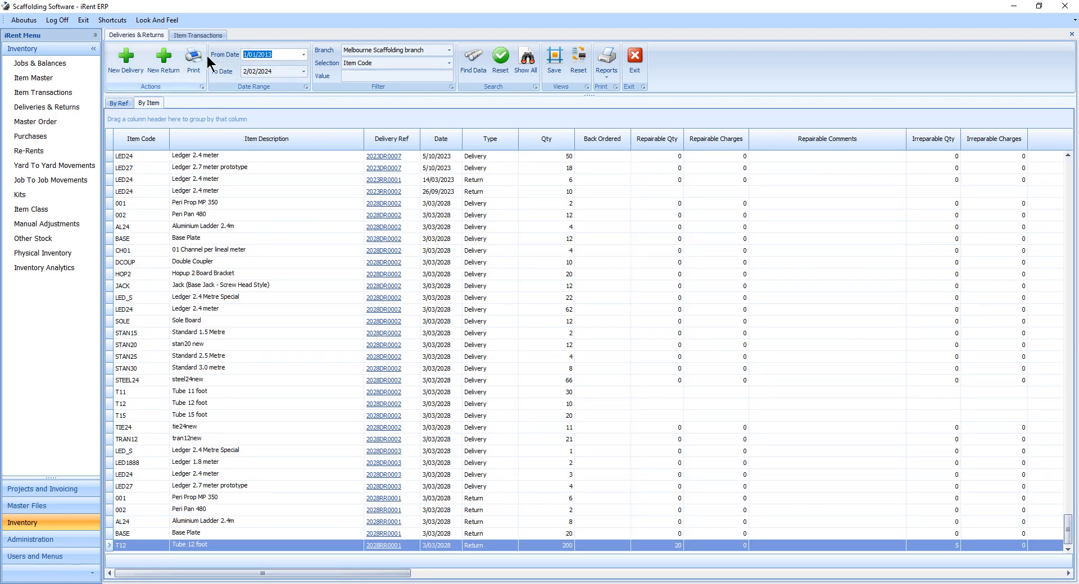
{"action": "type", "text": "3/3/28"}
{"action": "key", "text": "Tab"}
{"action": "type", "text": "3/3/28"}
{"action": "key", "text": "Tab"}
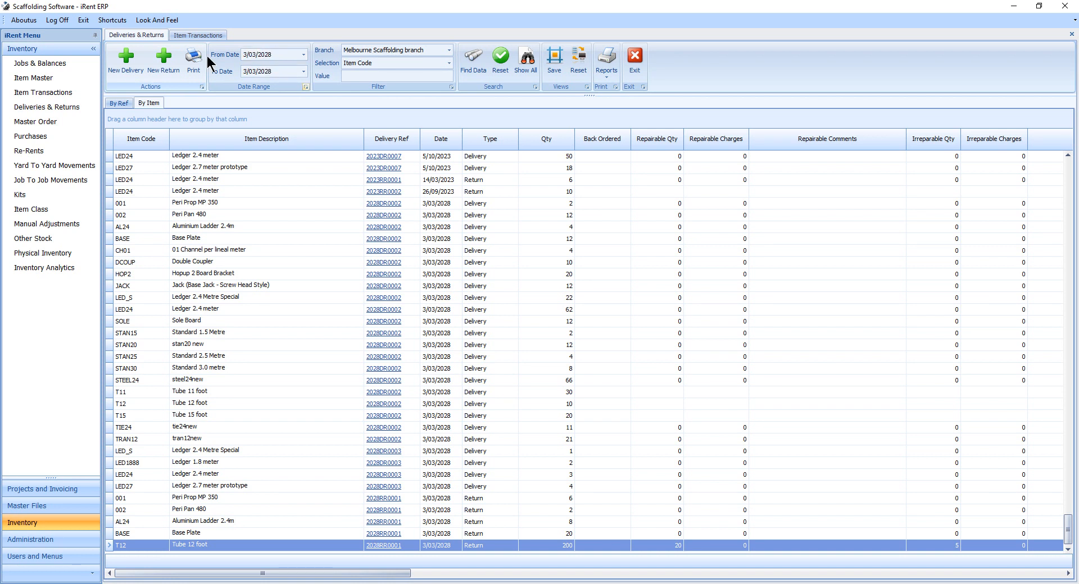
{"action": "left_click", "coordinate": [480, 66]}
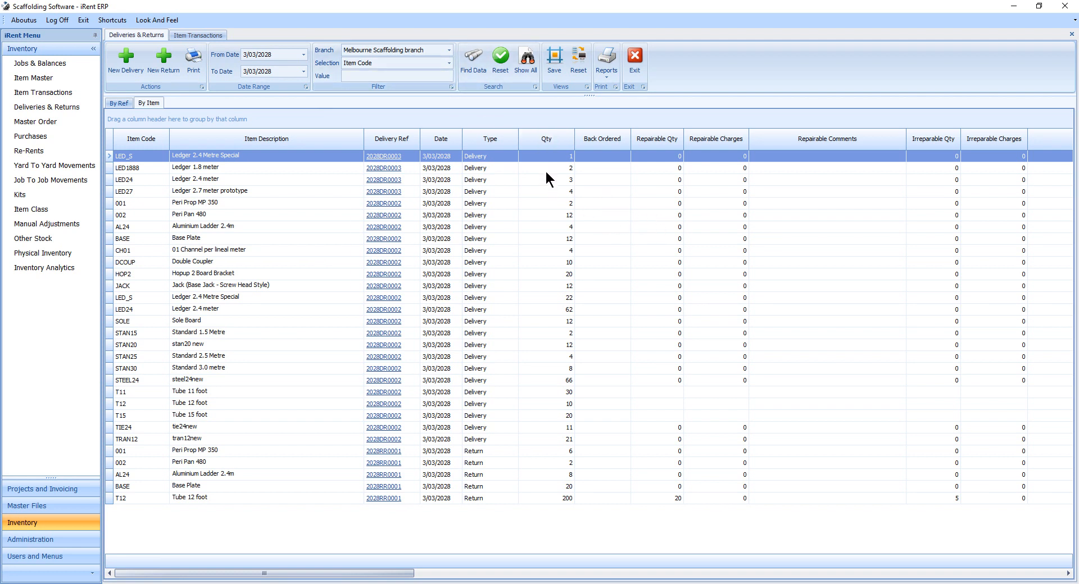
Filter the by-item list to non-blank repairable quantities, and refine the condition to Repairable Qty is greater than 0.
{"action": "left_click", "coordinate": [680, 132]}
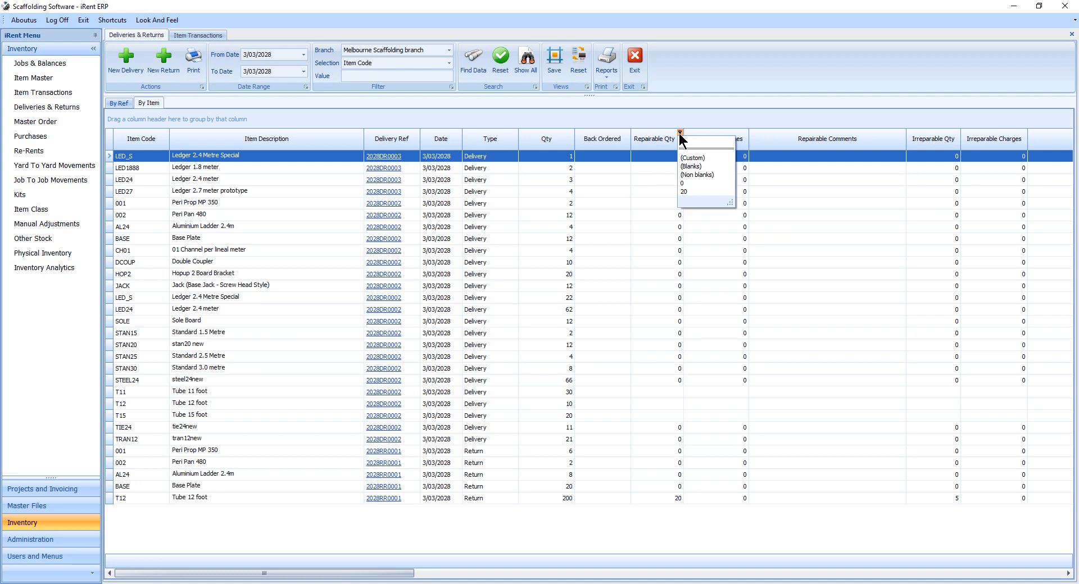
{"action": "left_click", "coordinate": [687, 174]}
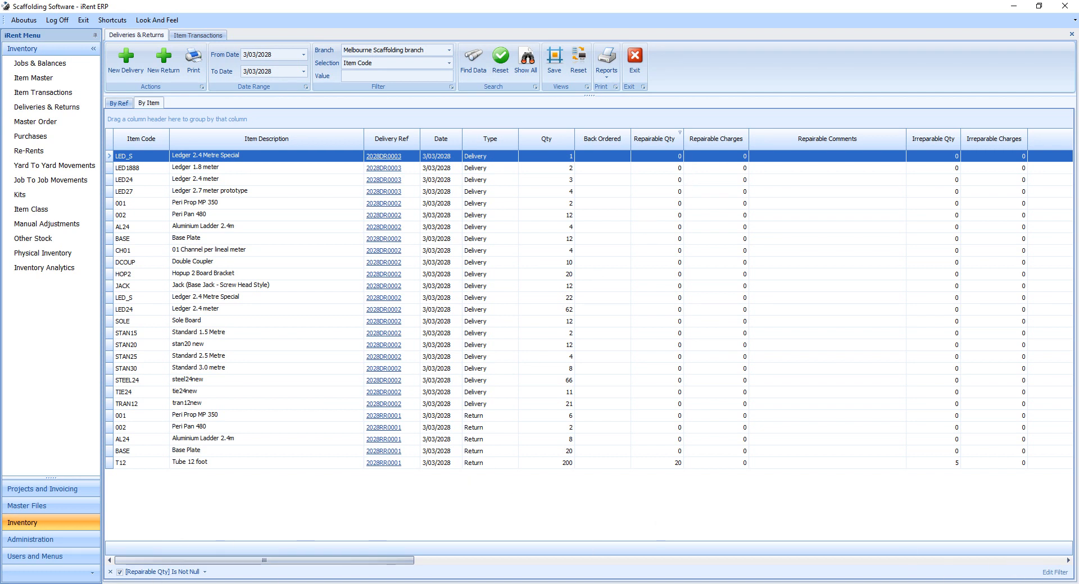
{"action": "left_click", "coordinate": [1048, 572]}
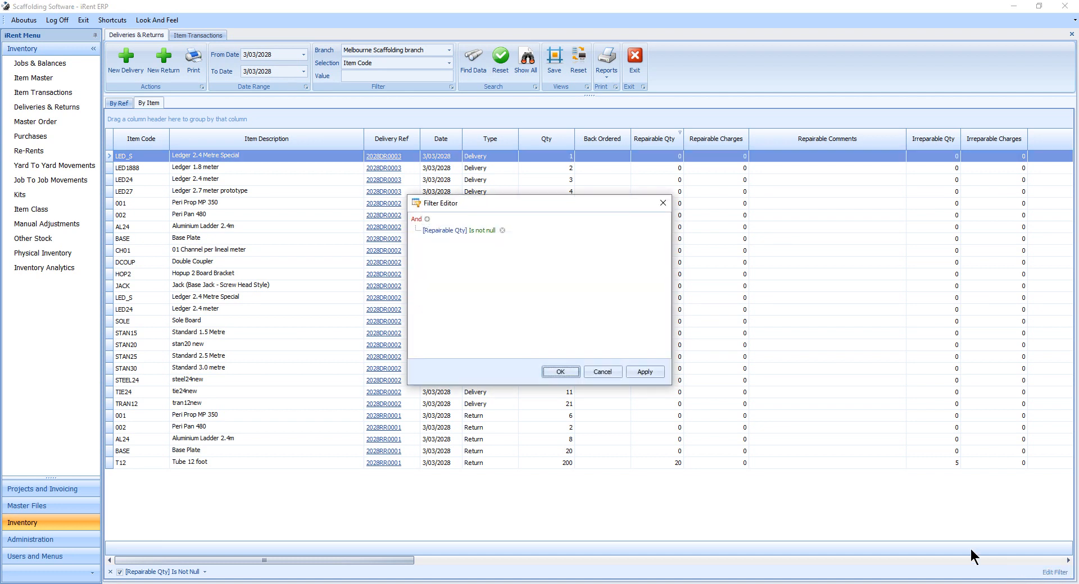
{"action": "left_click", "coordinate": [494, 231]}
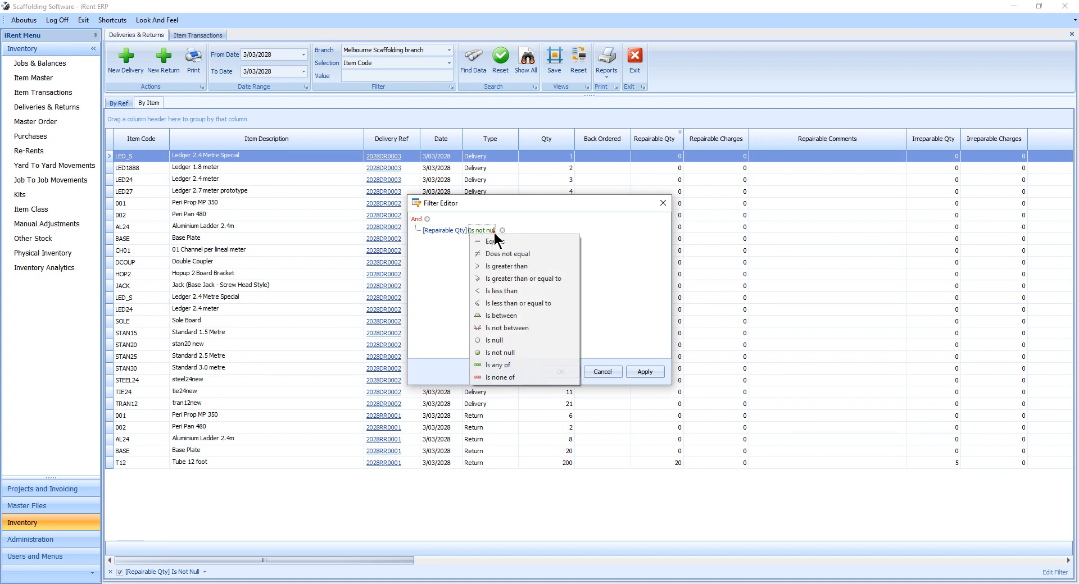
{"action": "left_click", "coordinate": [494, 266]}
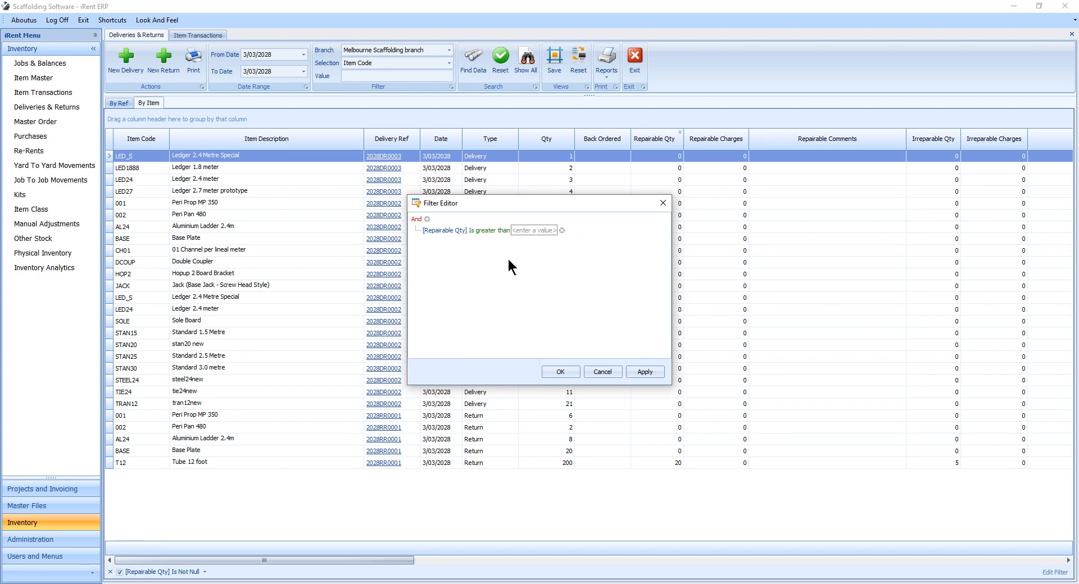
{"action": "left_click", "coordinate": [539, 231]}
{"action": "left_click", "coordinate": [635, 376]}
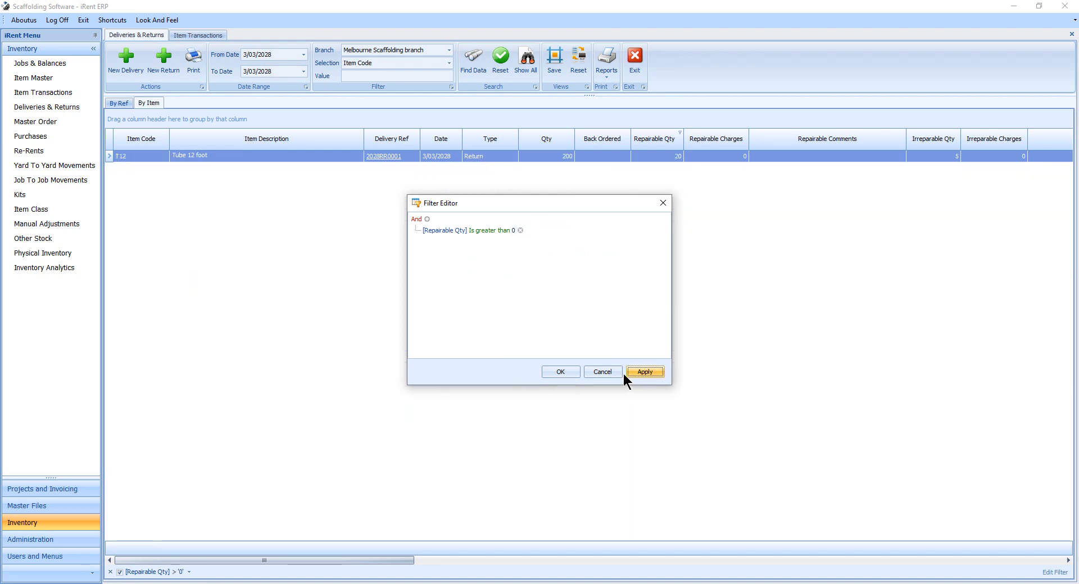
{"action": "left_click", "coordinate": [571, 370]}
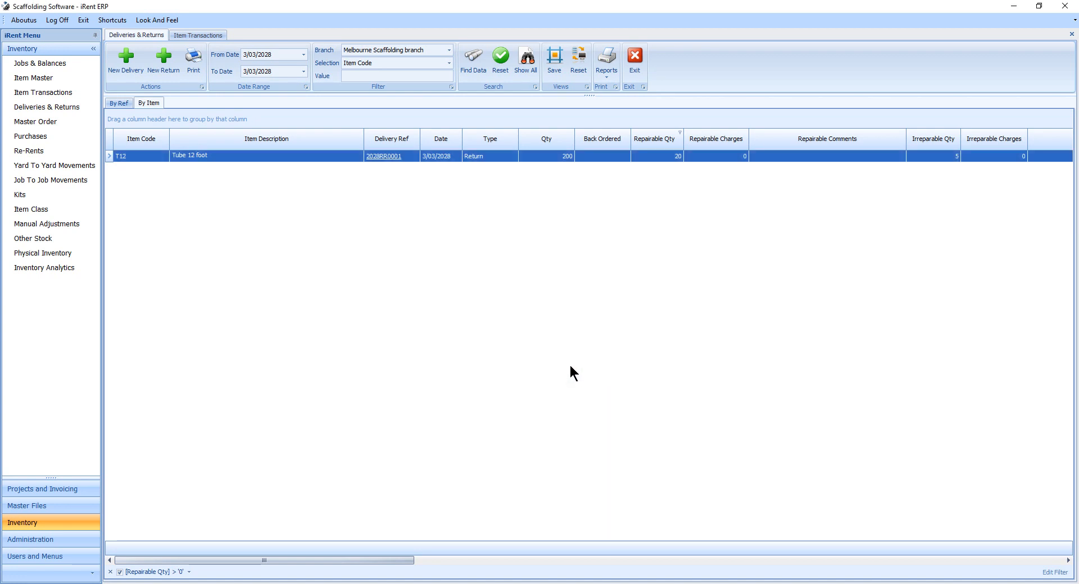